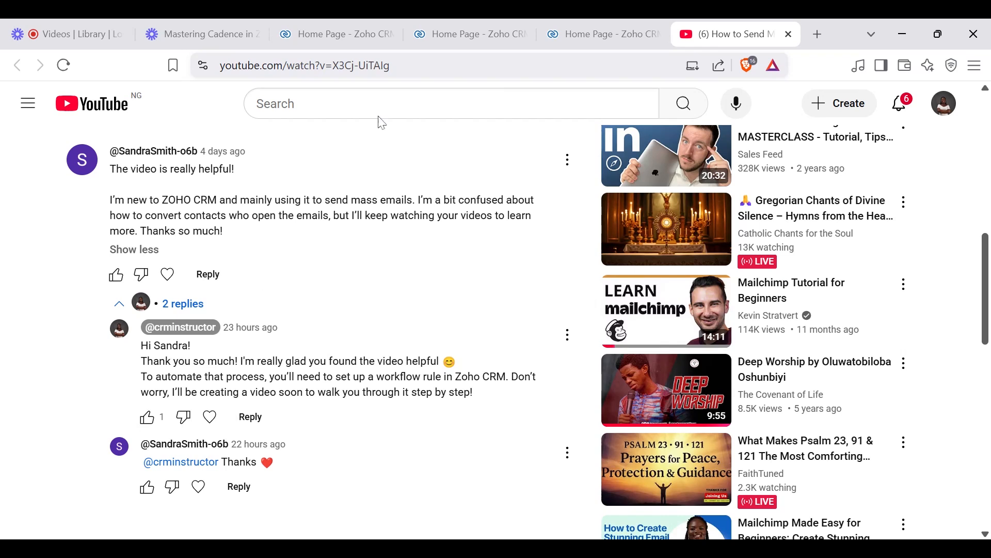
# - Switch from the YouTube comments to Zoho CRM and open the Workflow Rules page in its setup
pyautogui.click(598, 26)
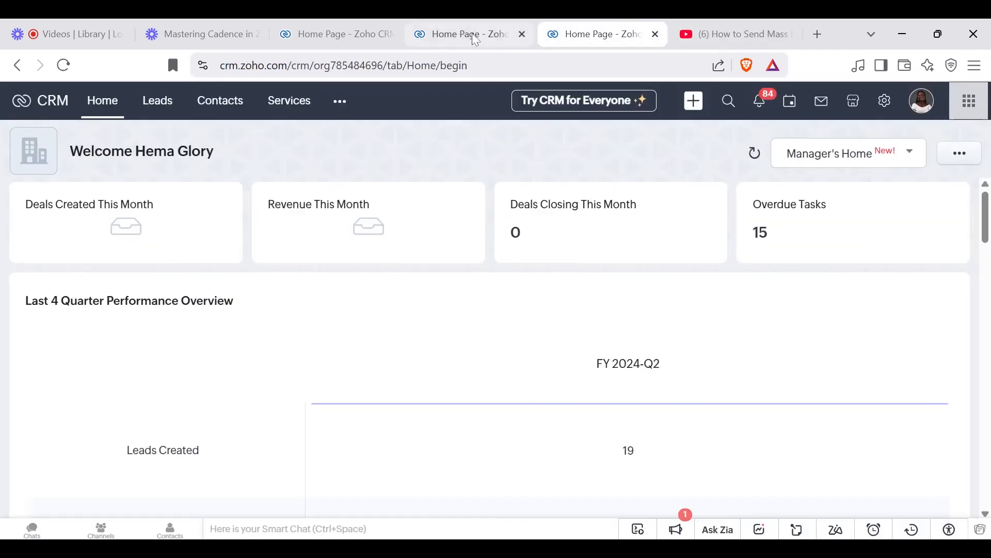
pyautogui.click(304, 37)
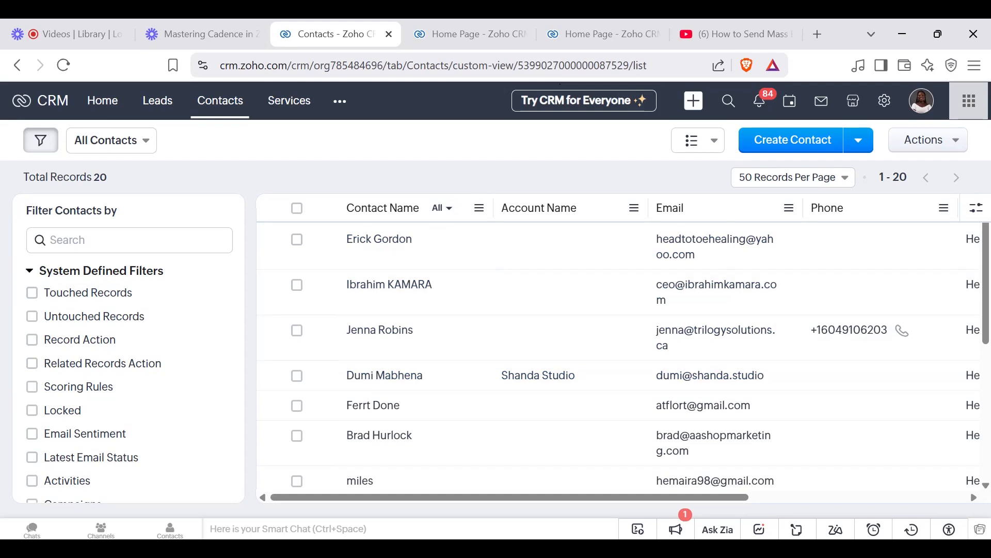
pyautogui.click(885, 102)
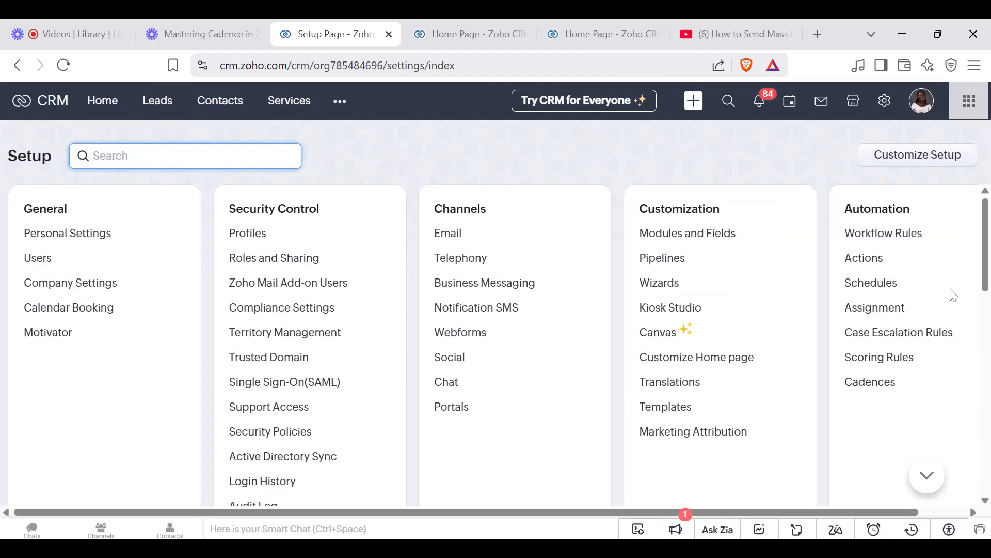
pyautogui.click(898, 235)
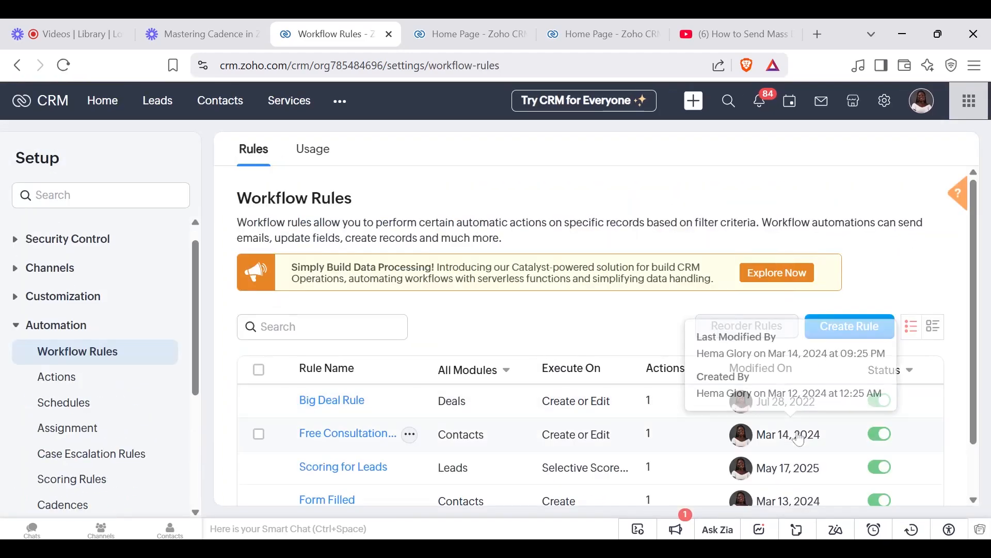
# - Create a workflow rule for the Emails module with the name "Convert to deals"
pyautogui.click(849, 331)
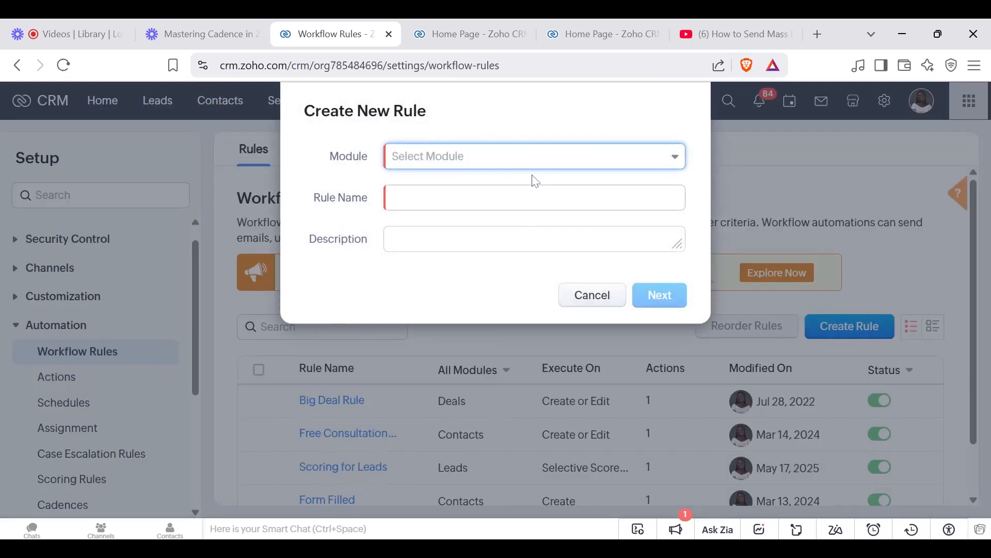
pyautogui.click(571, 161)
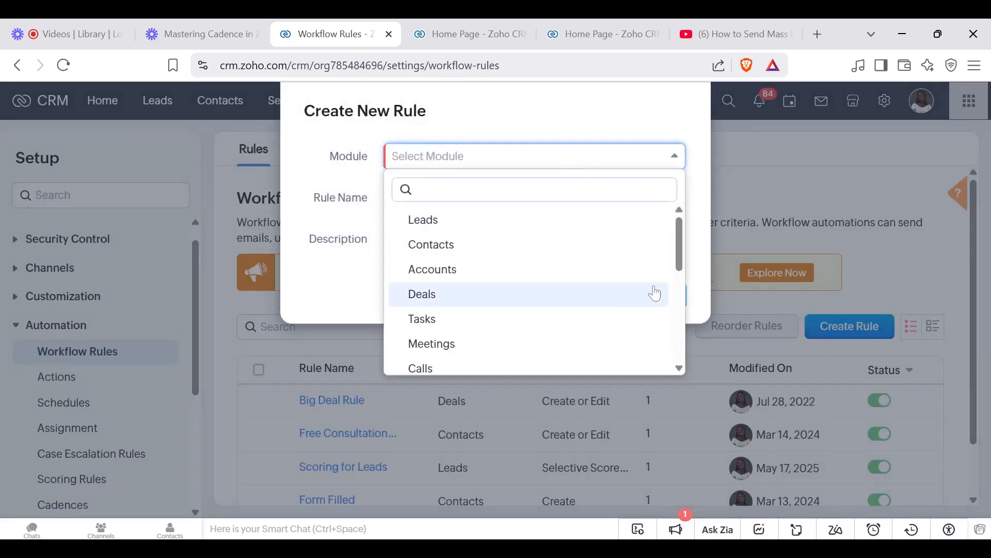
pyautogui.scroll(-5, 679, 341)
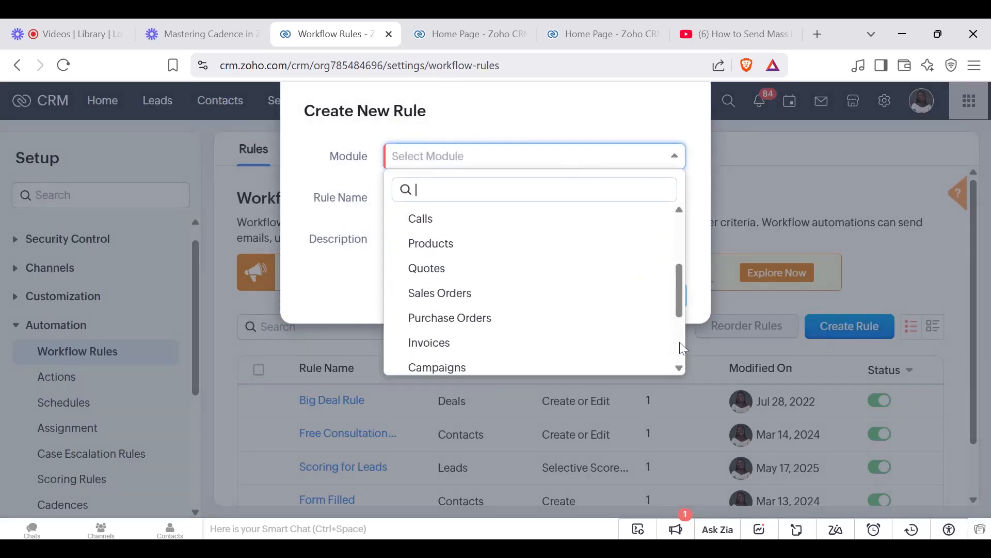
pyautogui.click(584, 358)
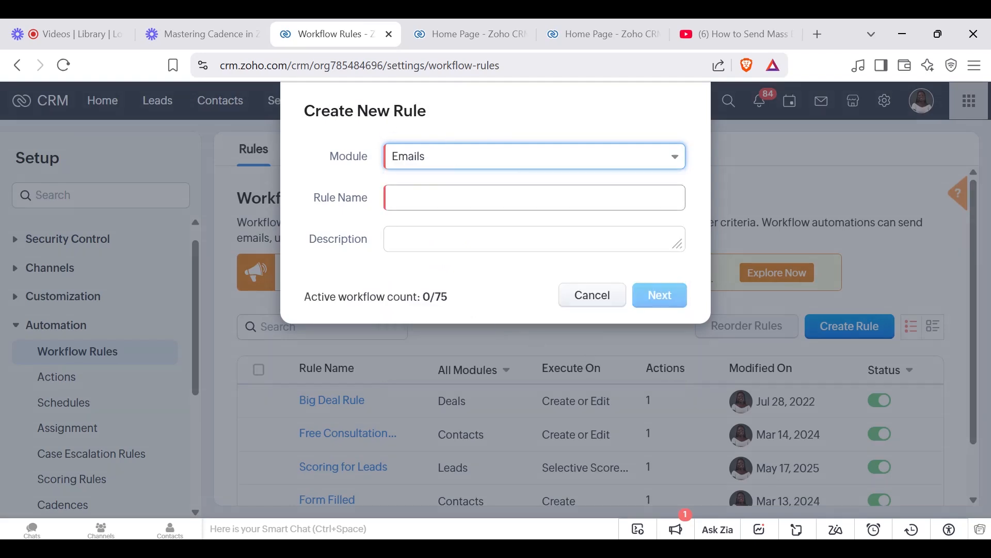
pyautogui.write('Convert to')
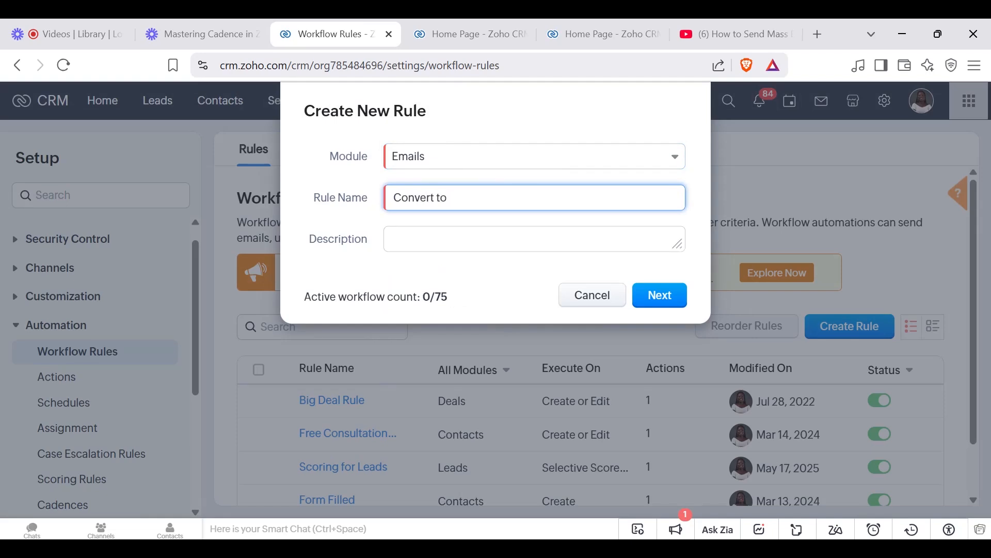
pyautogui.write(' deals')
pyautogui.press('Return')
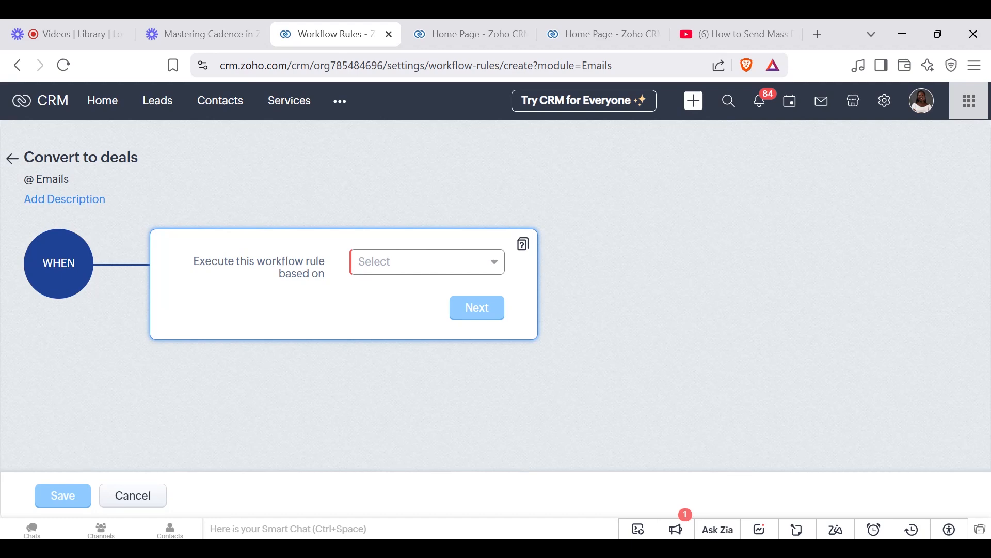
# - Try to execute the rule when an outgoing email to any lead is opened, and discard the unsaved workflow rule
pyautogui.click(406, 264)
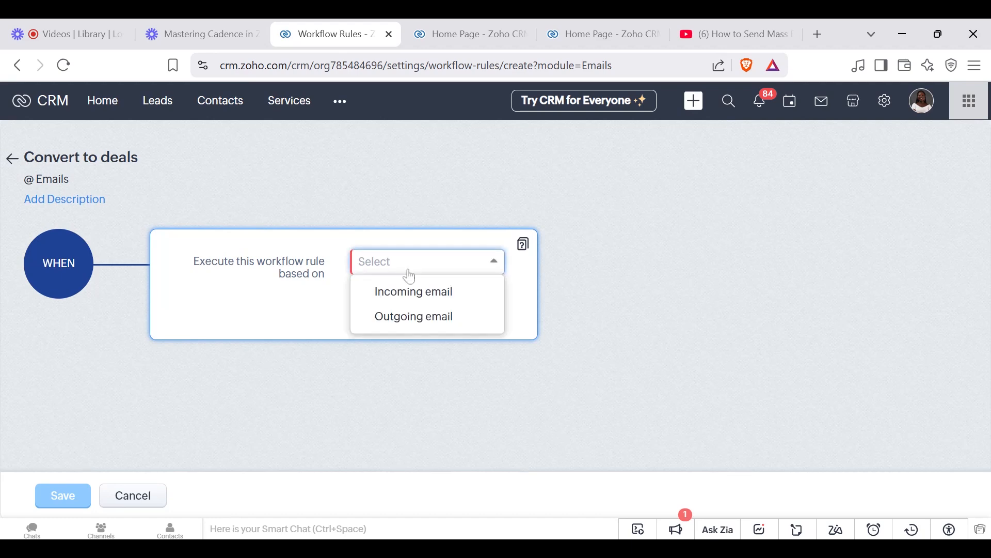
pyautogui.click(425, 317)
pyautogui.click(437, 310)
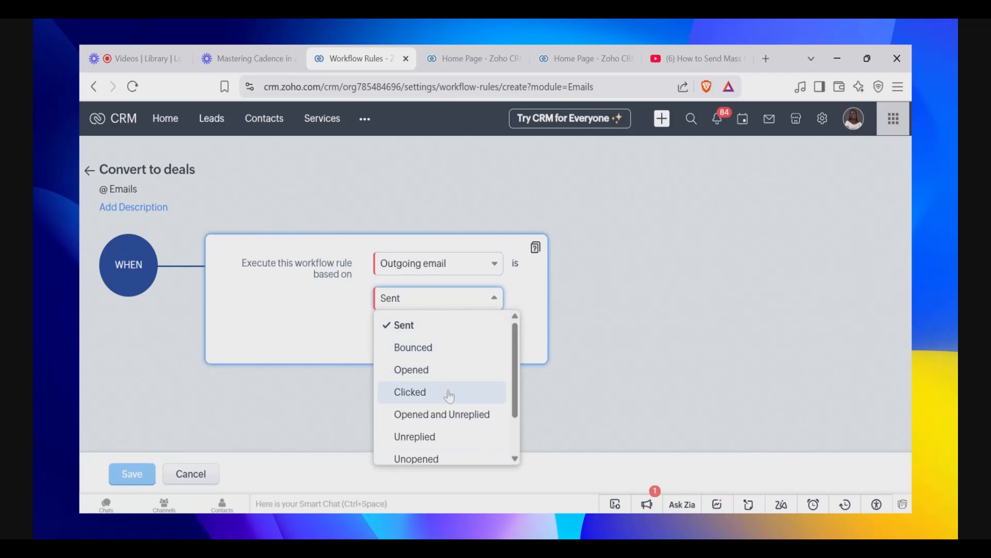
pyautogui.click(447, 370)
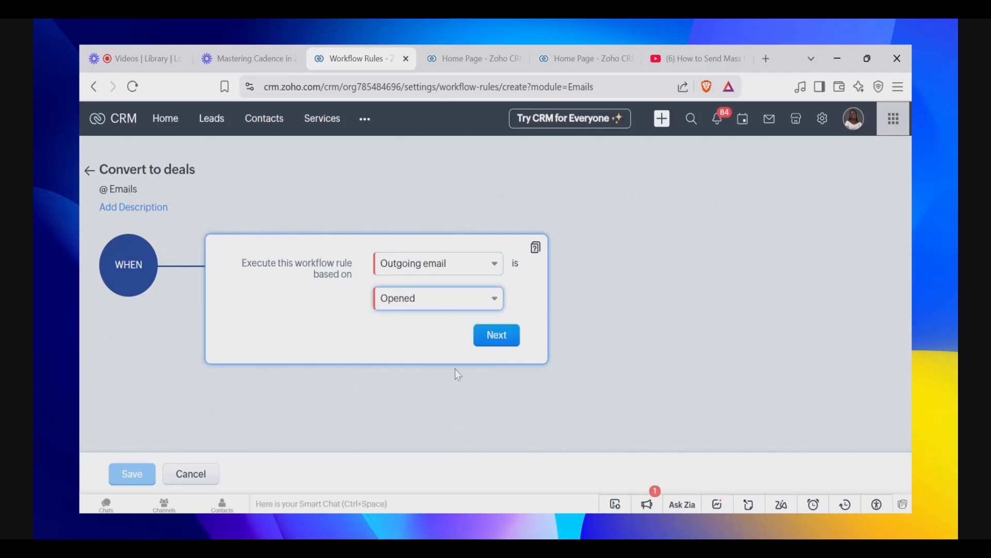
pyautogui.click(497, 335)
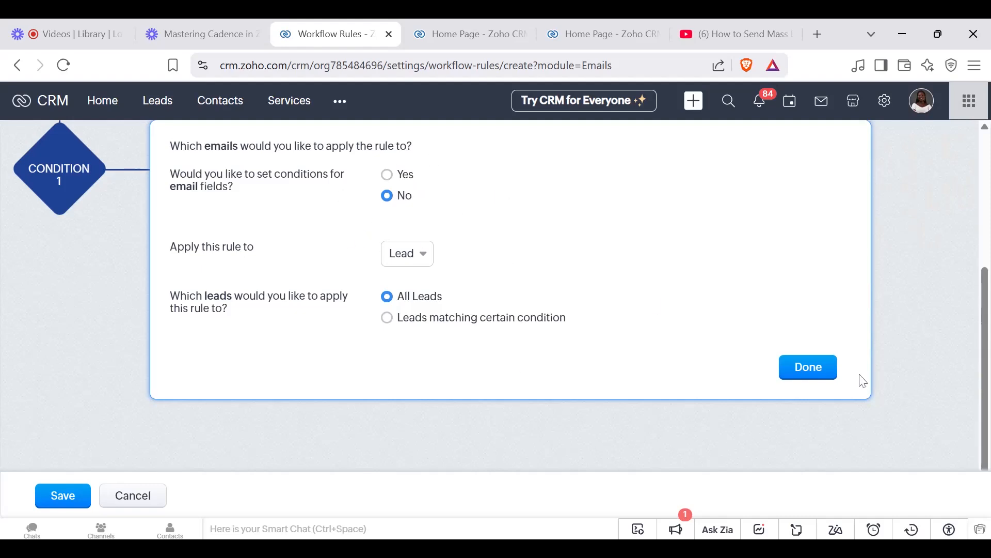
pyautogui.click(826, 375)
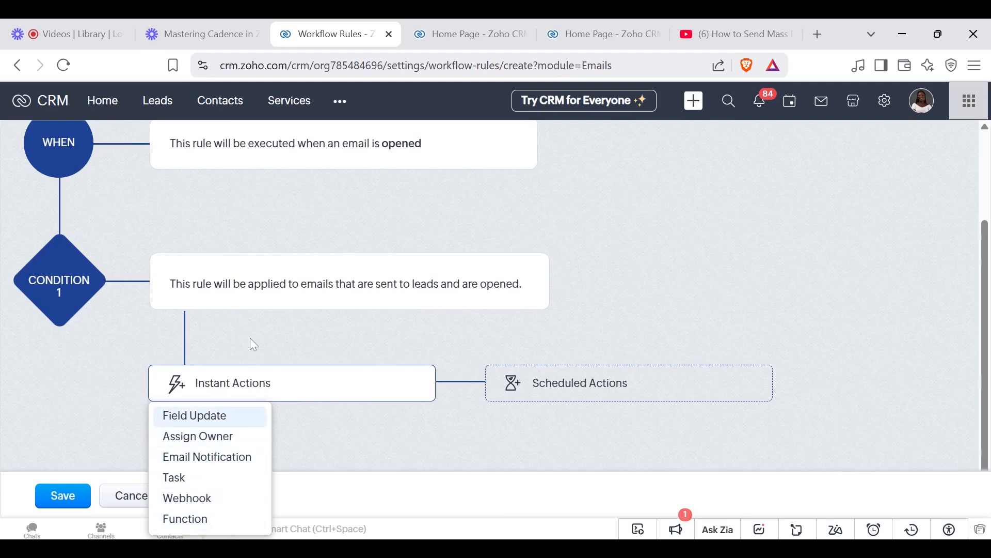
pyautogui.click(18, 64)
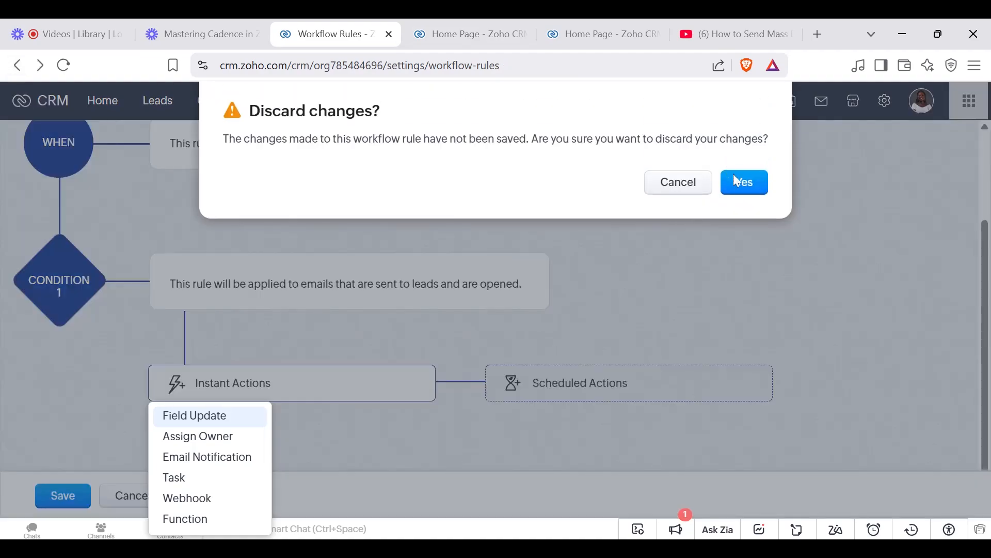
pyautogui.click(752, 179)
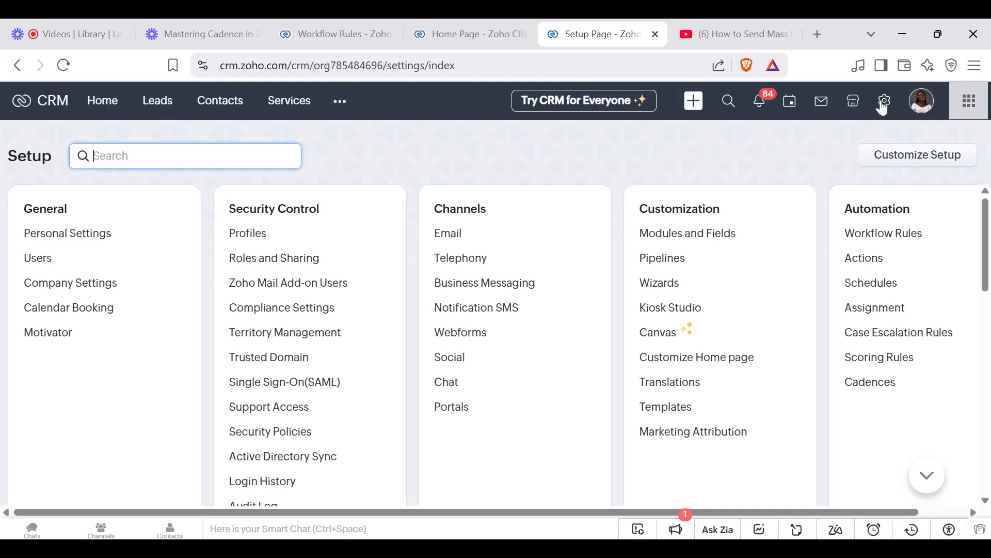
# - Open the Standard layout of the Contacts module for editing in the Modules and Fields setup
pyautogui.click(687, 234)
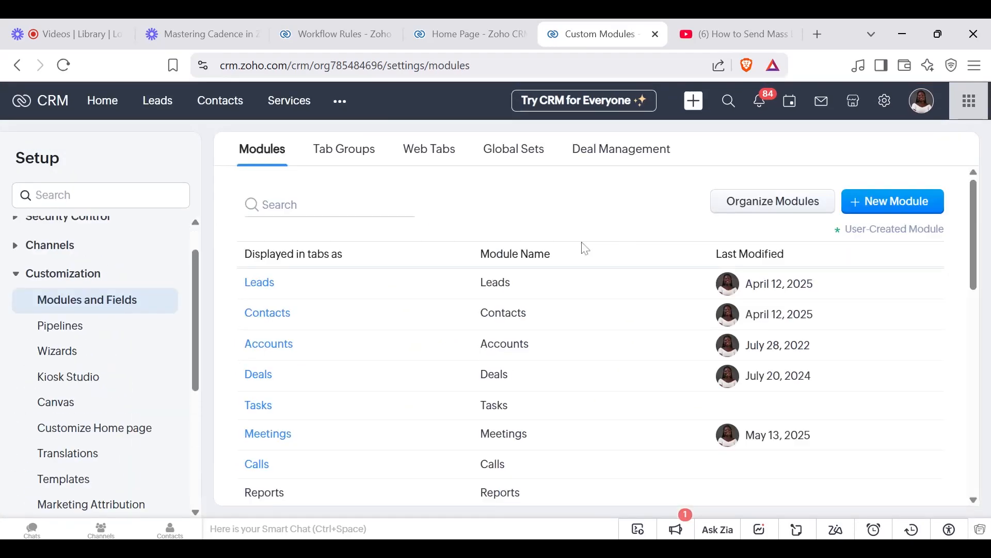
pyautogui.click(309, 316)
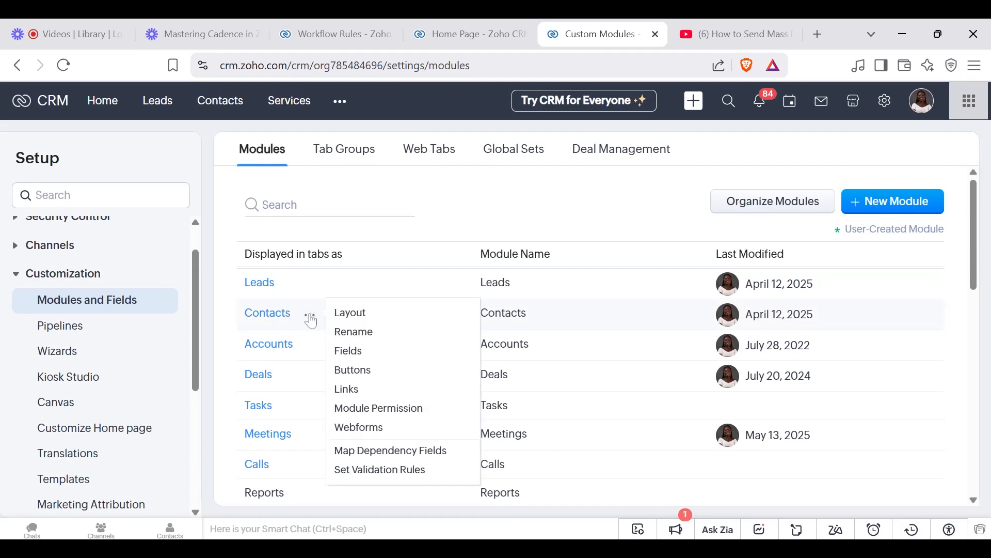
pyautogui.click(353, 312)
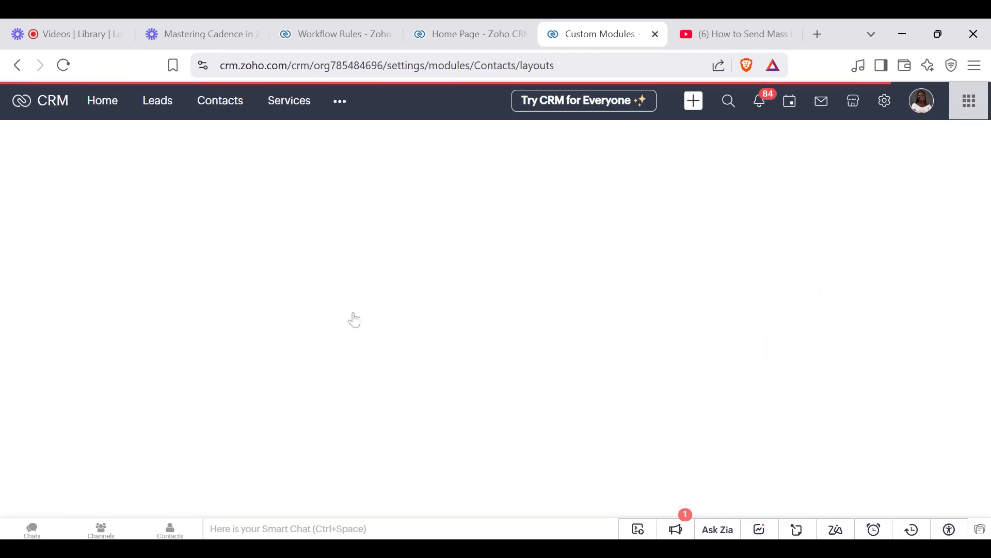
pyautogui.moveTo(268, 350)
pyautogui.click(305, 358)
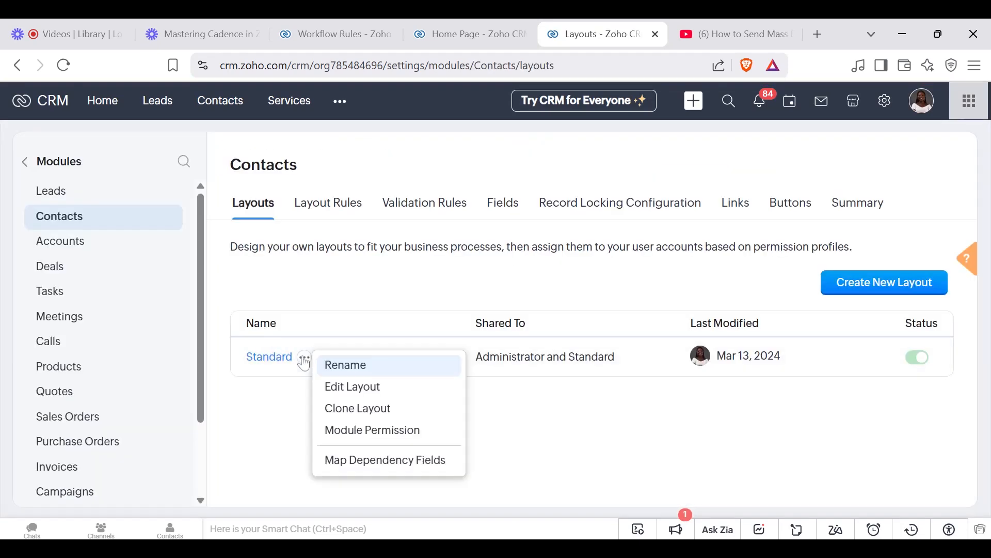
pyautogui.click(351, 387)
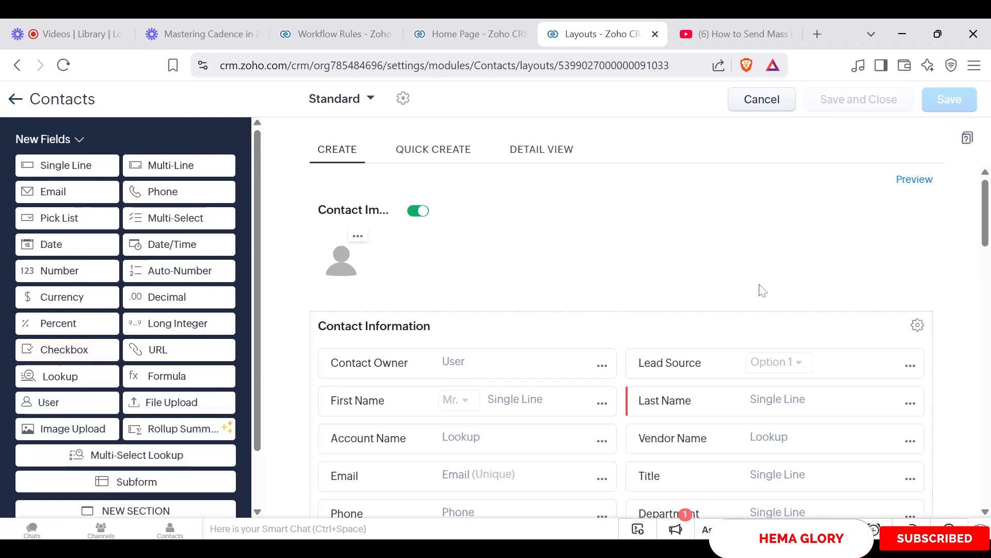
# - Add a checkbox field named "Convert to Deals" below the number of employees field in Contact Information and save the layout
pyautogui.scroll(-5, 759, 287)
pyautogui.scroll(-5, 988, 334)
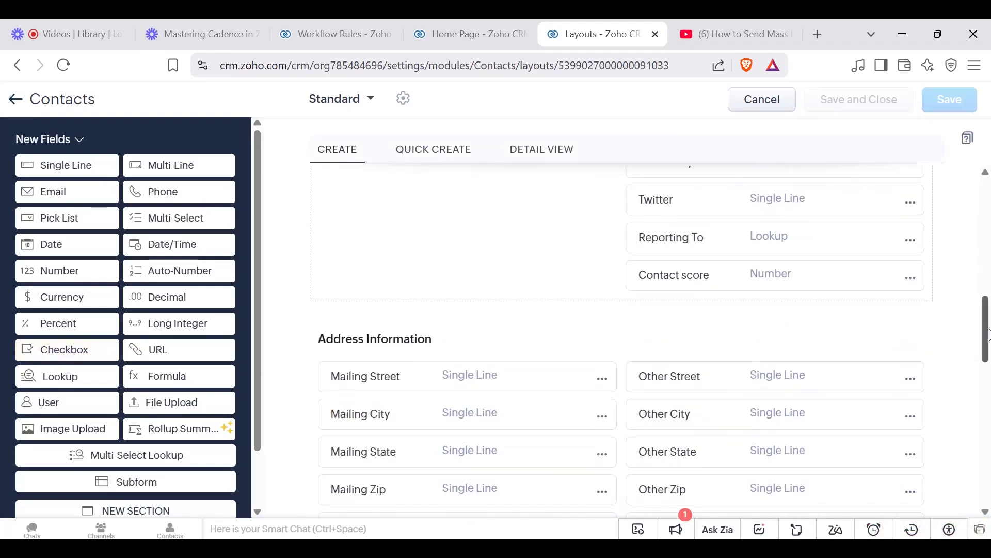
pyautogui.moveTo(990, 328); pyautogui.dragTo(990, 300)
pyautogui.moveTo(64, 349); pyautogui.dragTo(352, 321)
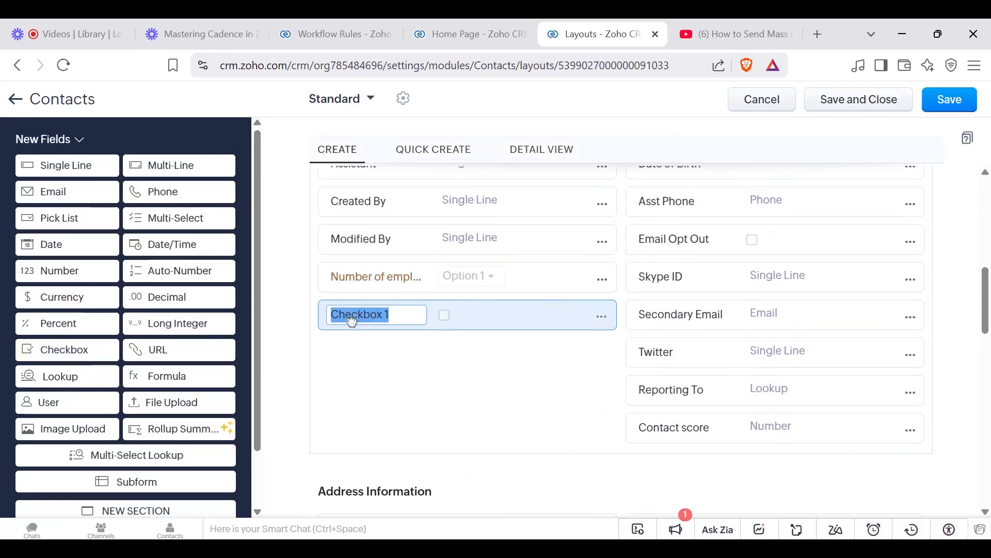
pyautogui.write('Co')
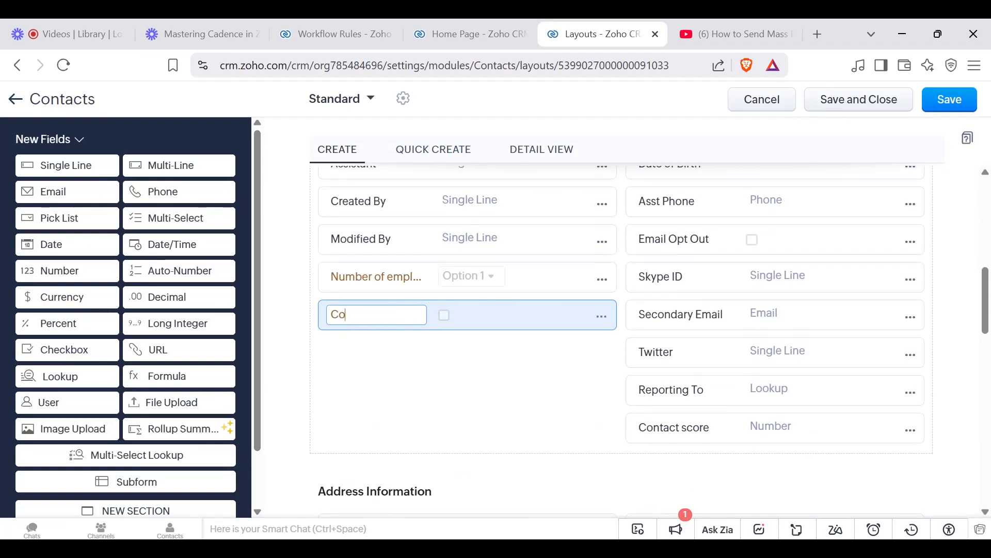
pyautogui.write('nvert t')
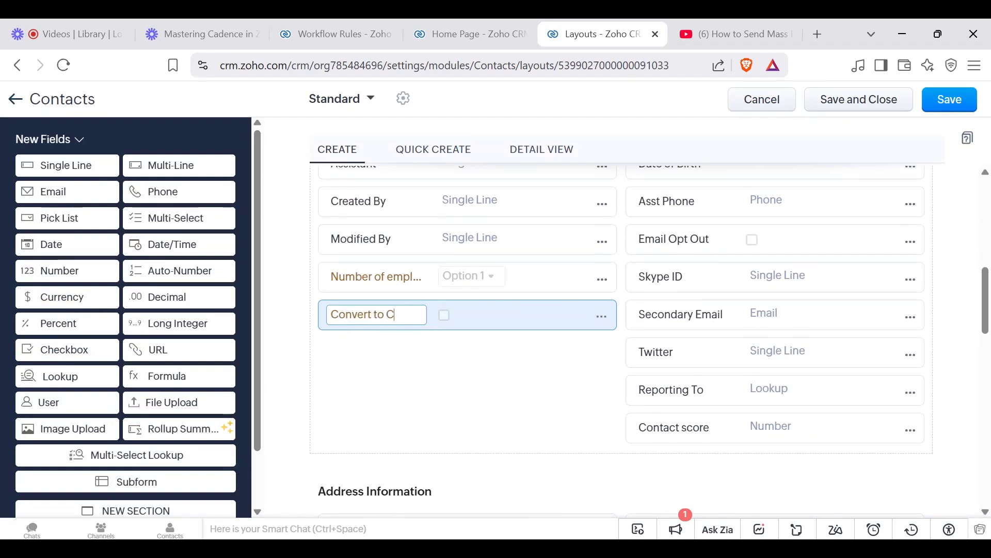
pyautogui.write('o C')
pyautogui.press('BackSpace')
pyautogui.click(525, 392)
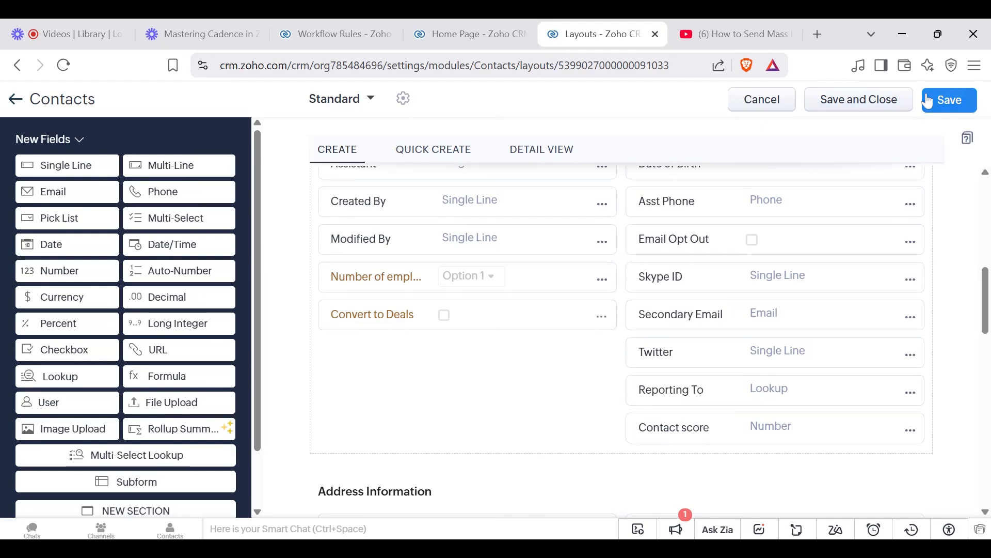
pyautogui.click(962, 105)
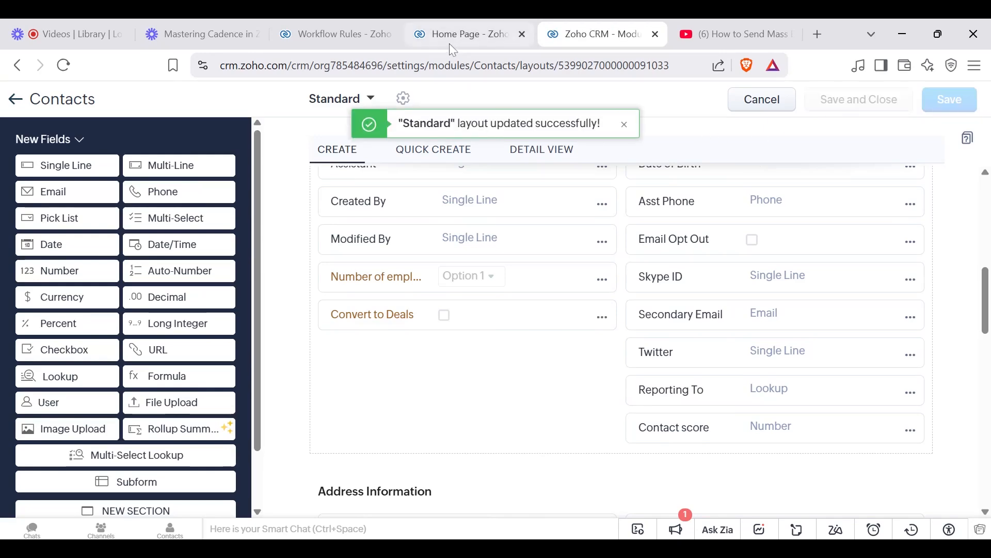
# - Return to the workflow rules and create a rule for the Emails module named "Convert to Deals"
pyautogui.click(331, 26)
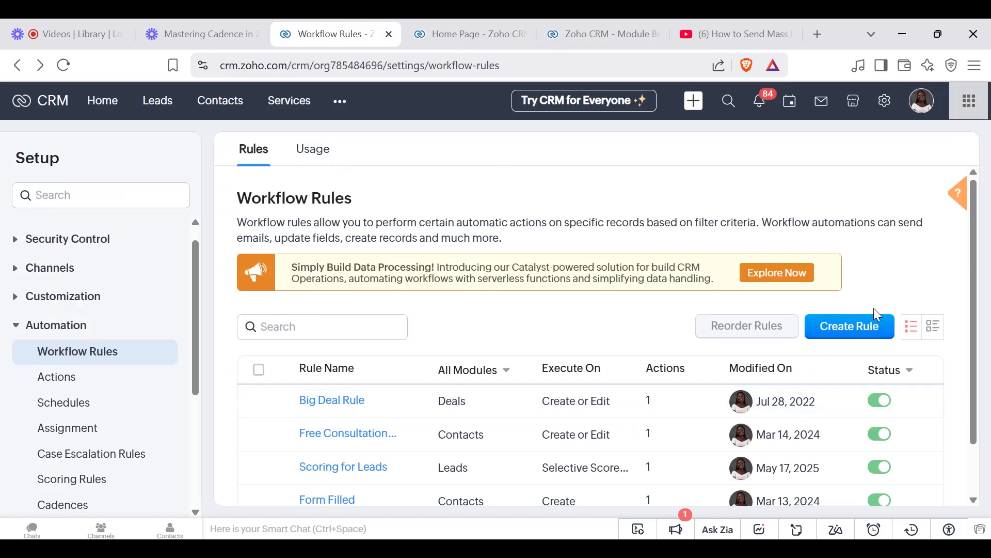
pyautogui.click(863, 340)
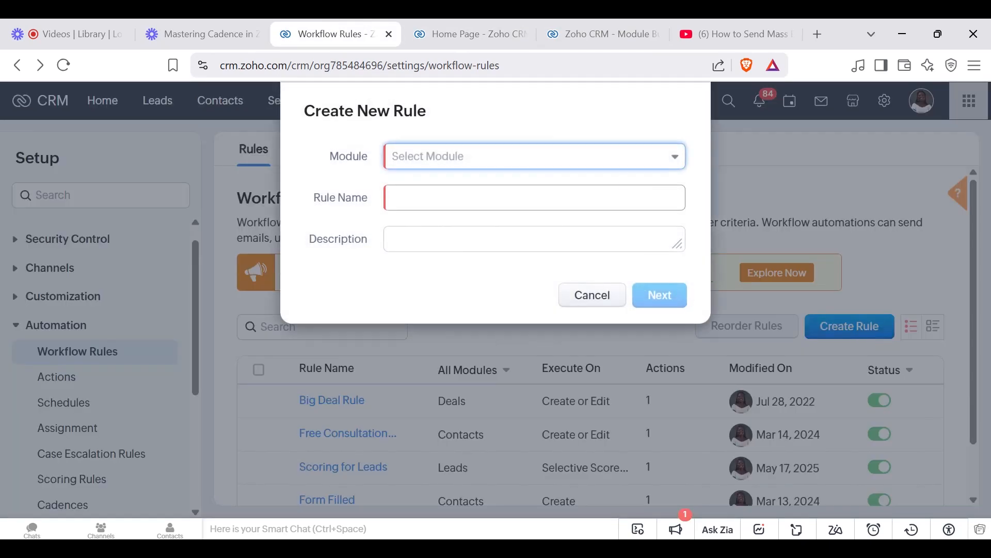
pyautogui.click(639, 161)
pyautogui.scroll(-5, 594, 367)
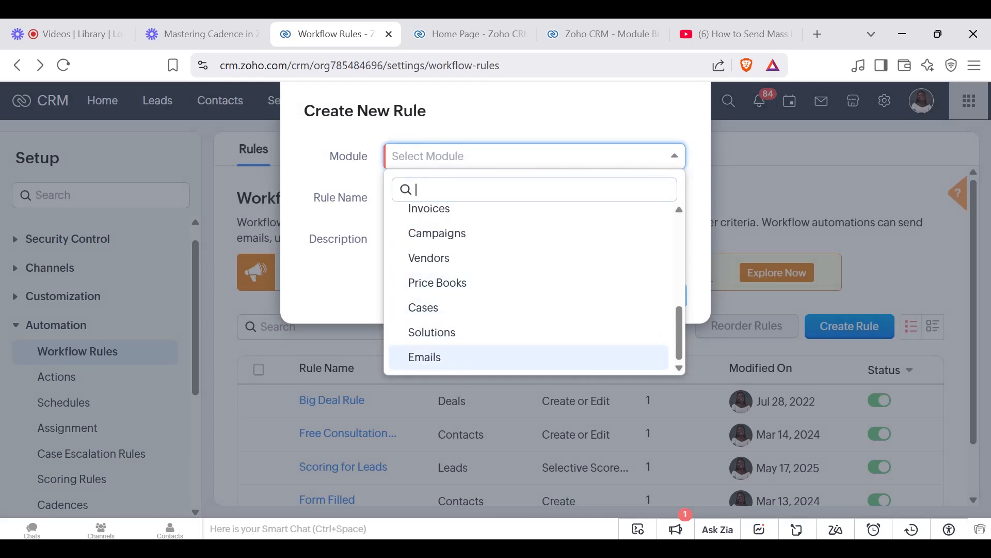
pyautogui.click(471, 363)
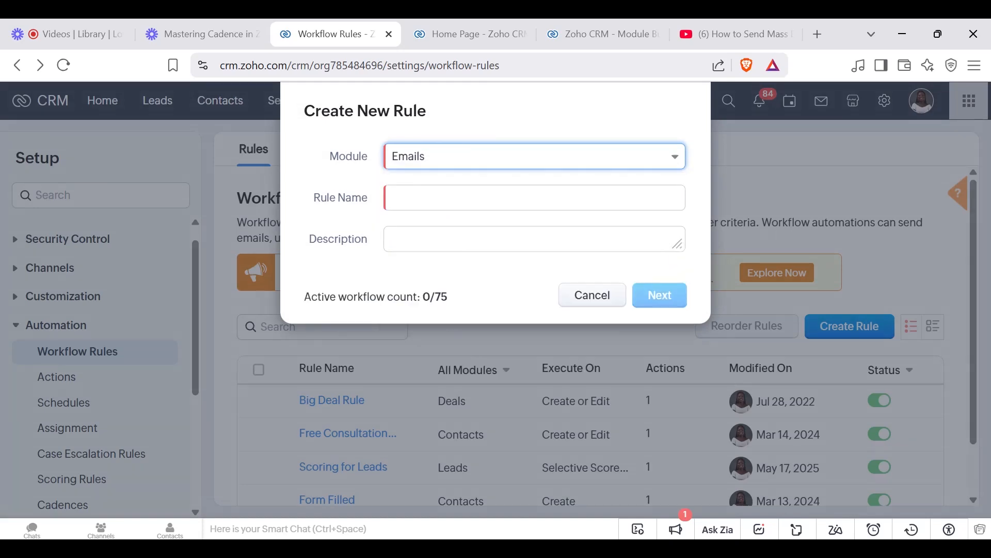
pyautogui.write('C')
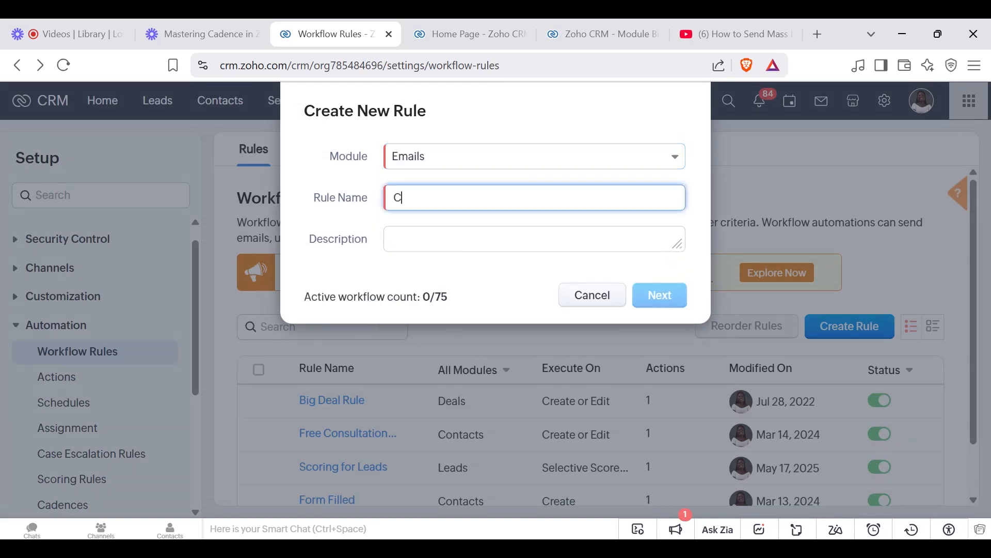
pyautogui.write('onvert to Deals')
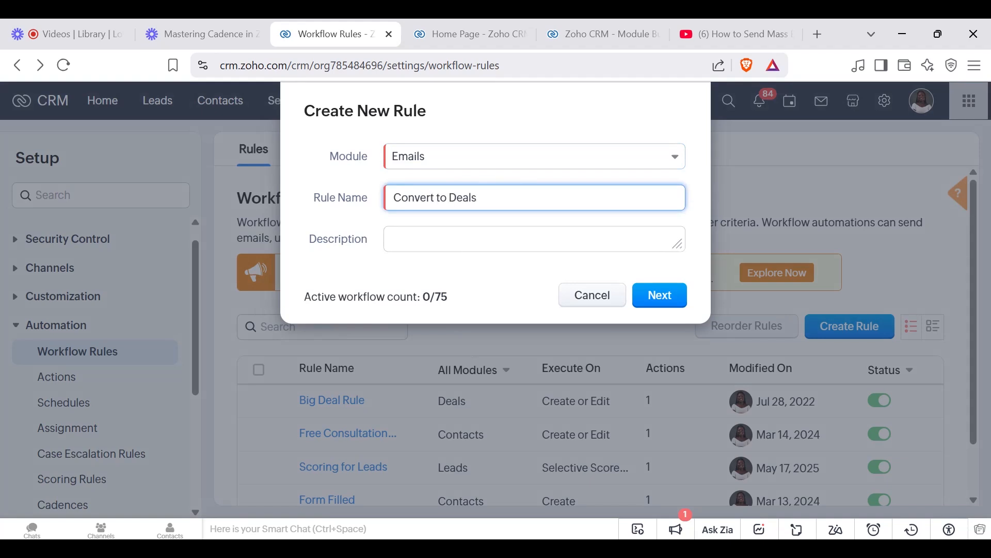
pyautogui.click(654, 304)
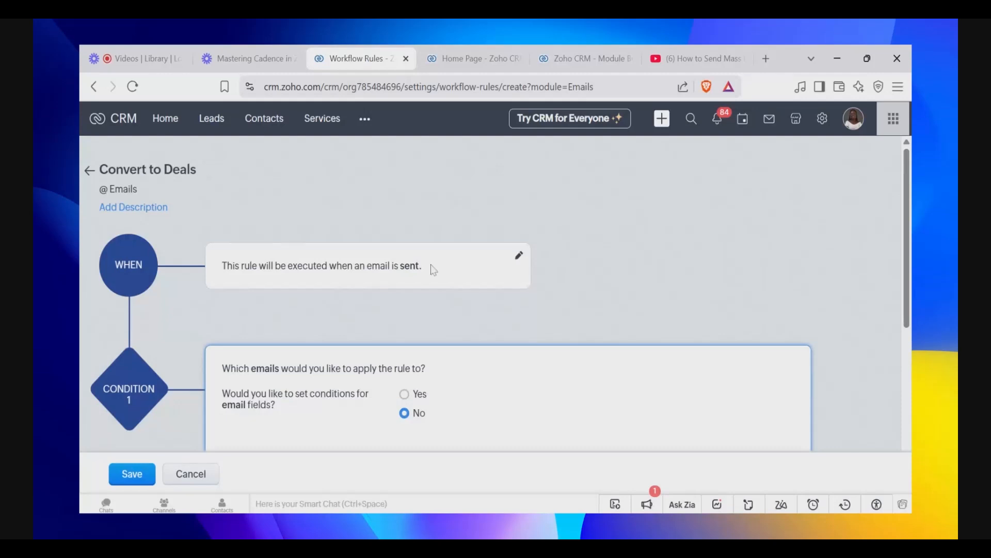
# - Set the rule to execute when an outgoing email is opened, accepting the removal of associated conditions and actions
pyautogui.click(519, 256)
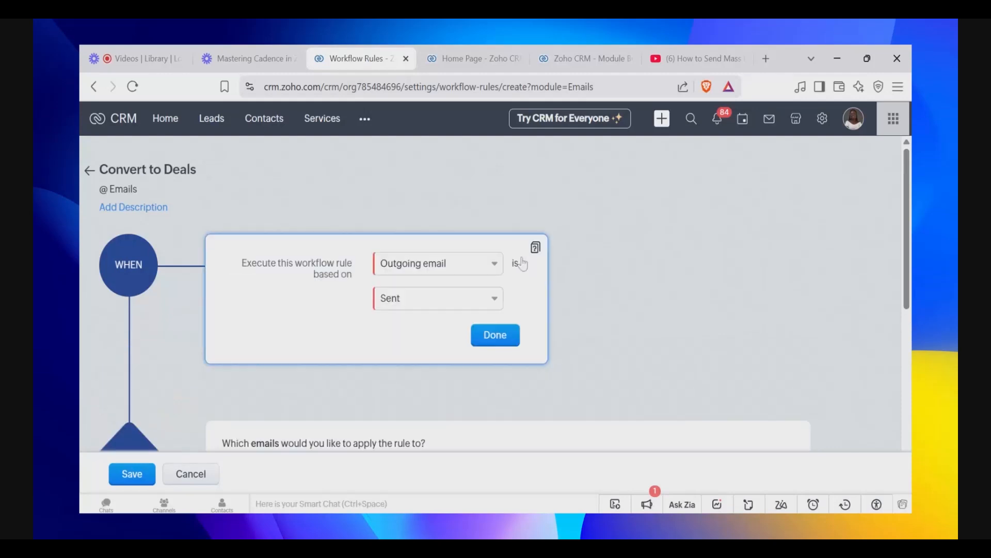
pyautogui.click(441, 265)
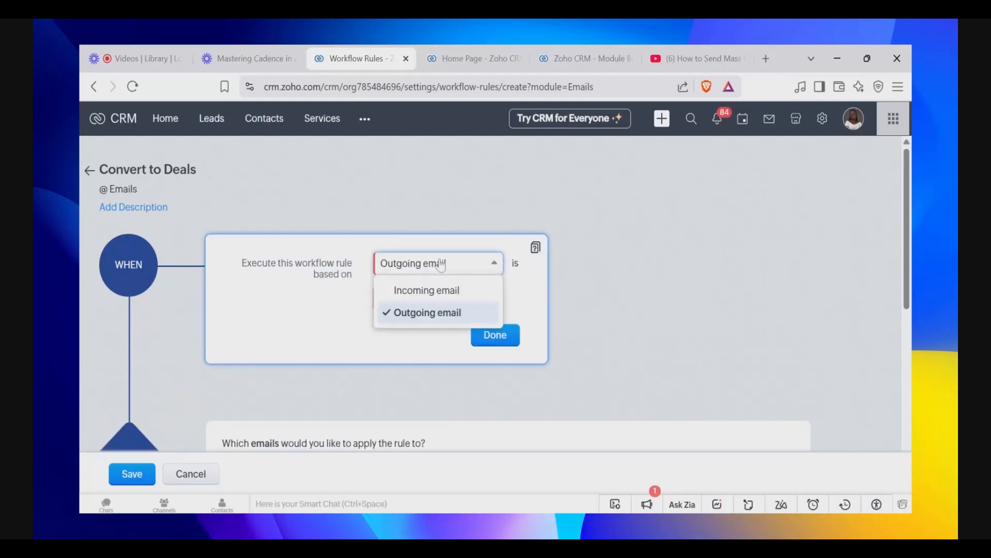
pyautogui.click(450, 313)
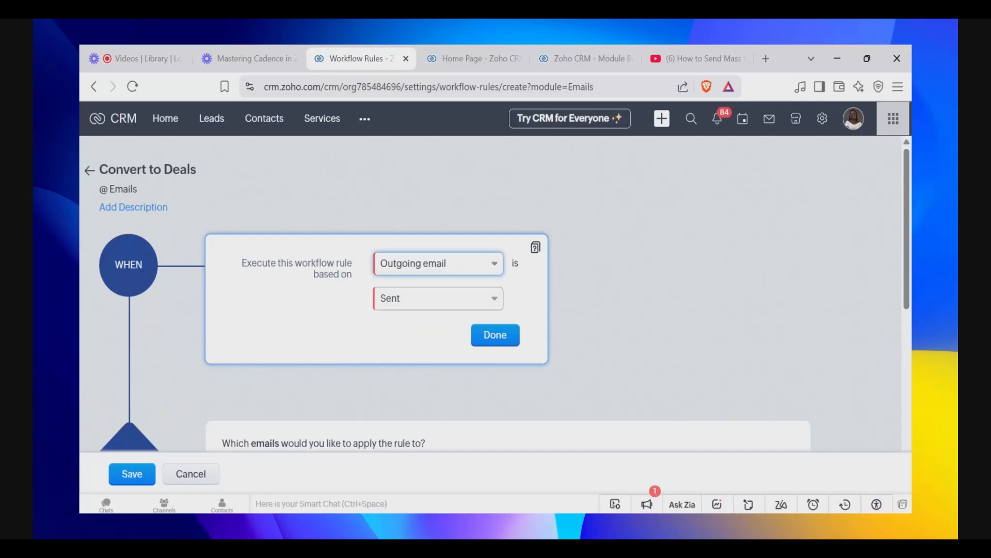
pyautogui.click(449, 301)
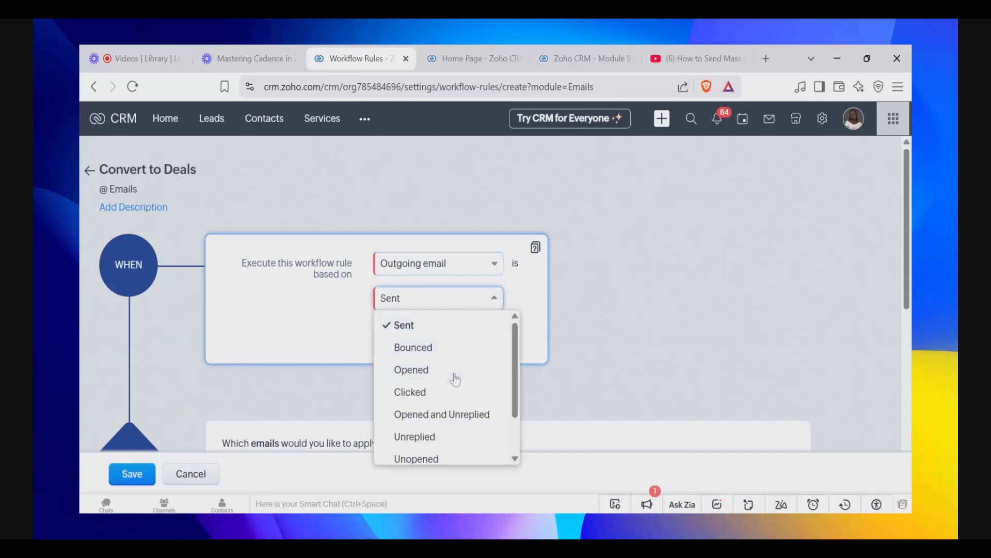
pyautogui.click(455, 372)
pyautogui.click(674, 183)
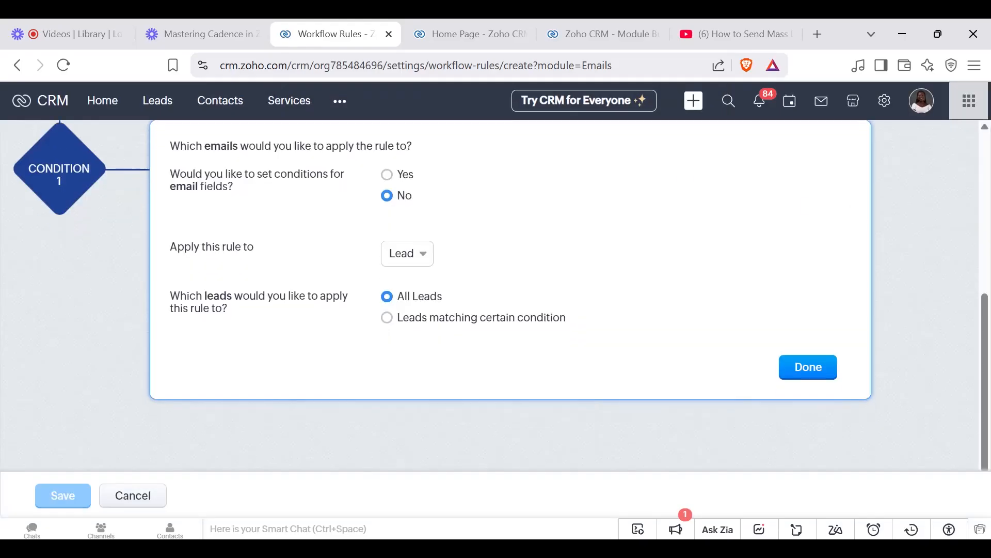
# - Set the outgoing email trigger to Clicked, accept the removal of conditions and actions, and confirm the trigger
pyautogui.scroll(6, 554, 327)
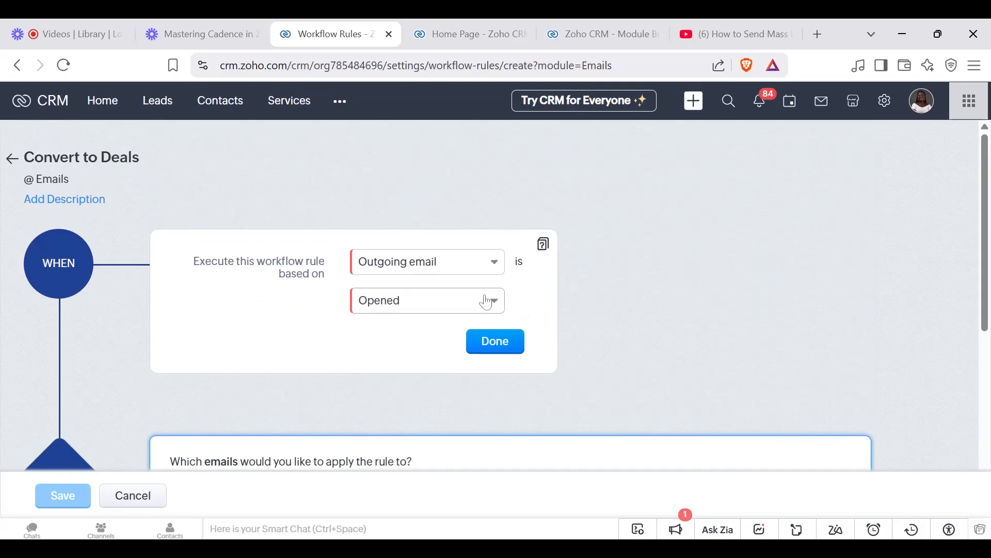
pyautogui.click(488, 300)
pyautogui.click(452, 377)
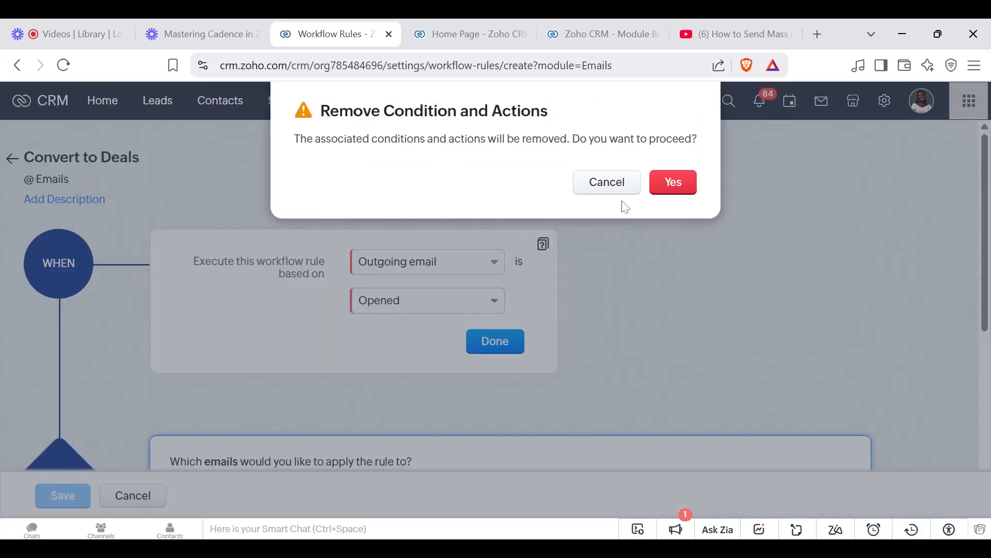
pyautogui.click(654, 195)
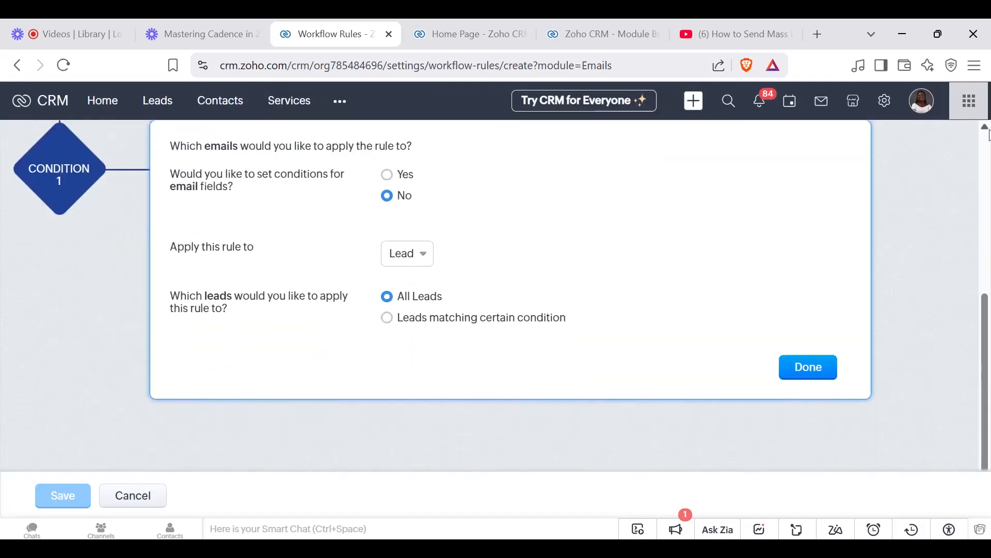
pyautogui.scroll(5, 986, 153)
pyautogui.moveTo(990, 153); pyautogui.dragTo(989, 140)
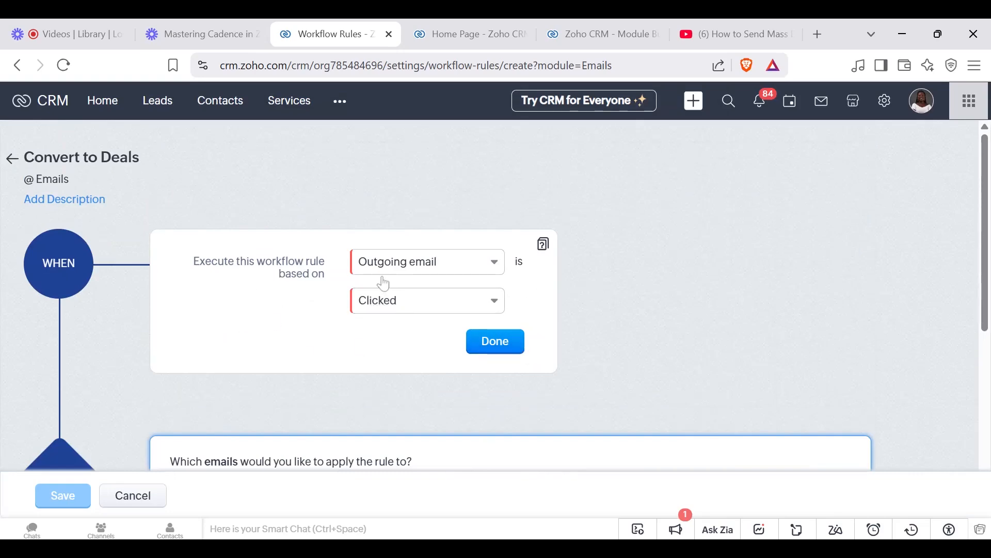
pyautogui.click(518, 348)
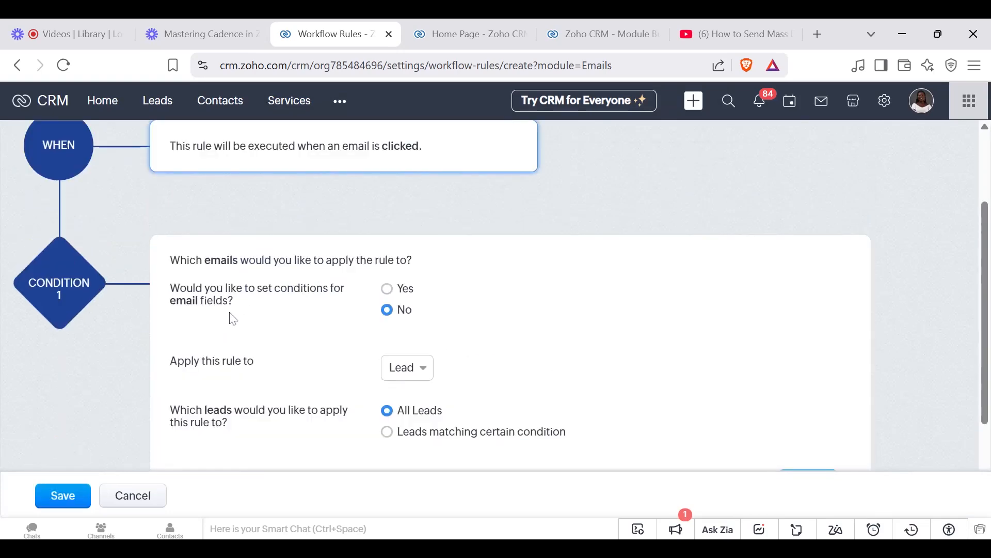
# - Enable conditions for email fields and start a first condition with Subject contains
pyautogui.click(387, 289)
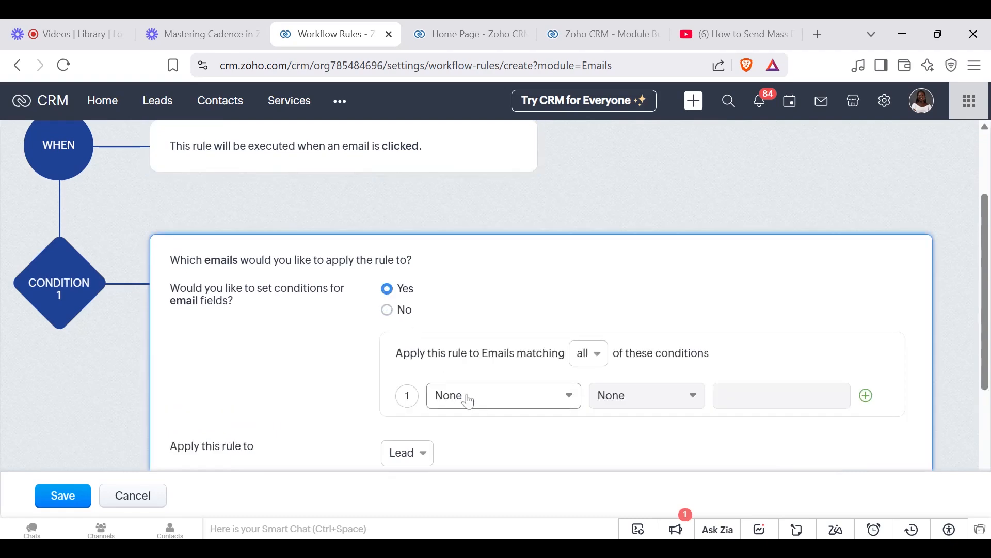
pyautogui.click(481, 410)
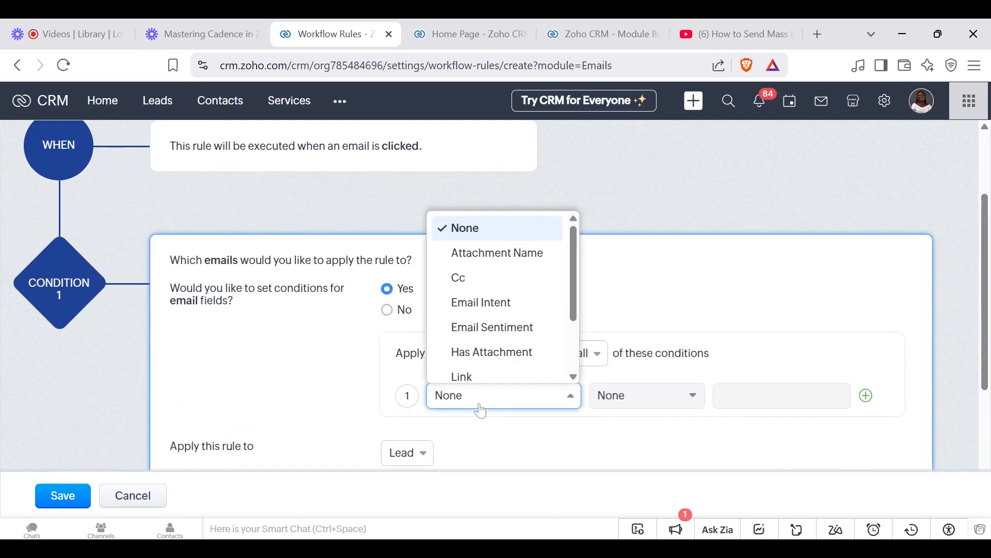
pyautogui.scroll(-3, 575, 351)
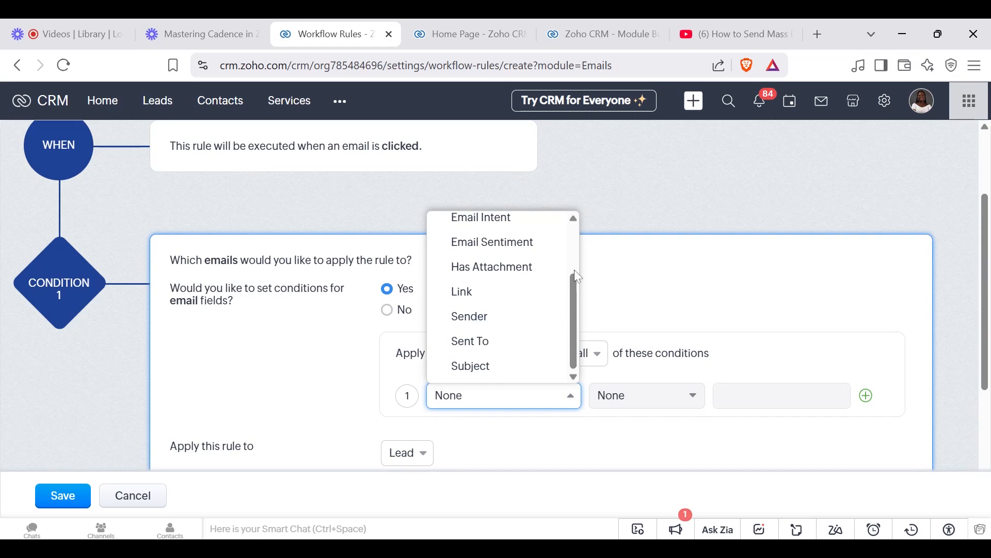
pyautogui.click(502, 376)
pyautogui.click(638, 400)
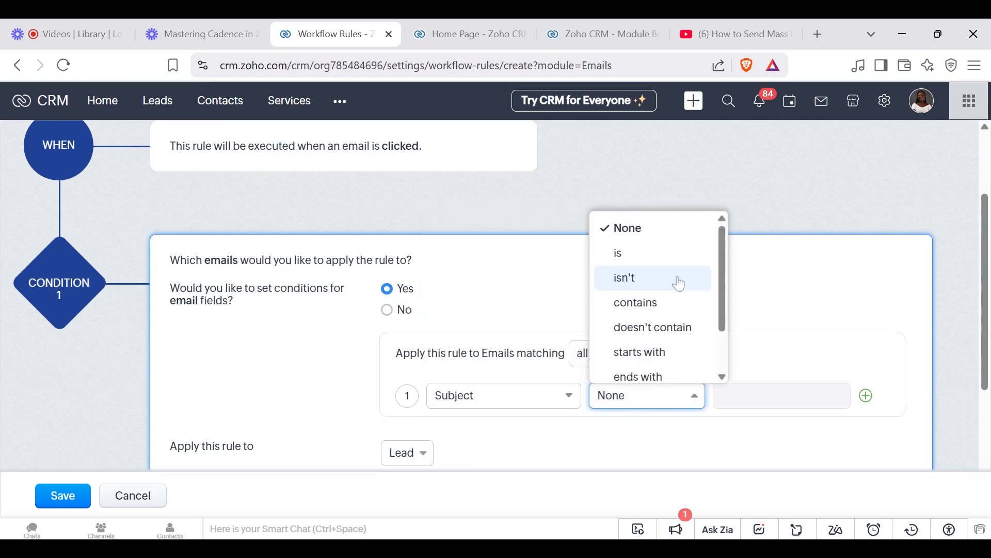
pyautogui.click(682, 308)
pyautogui.click(723, 396)
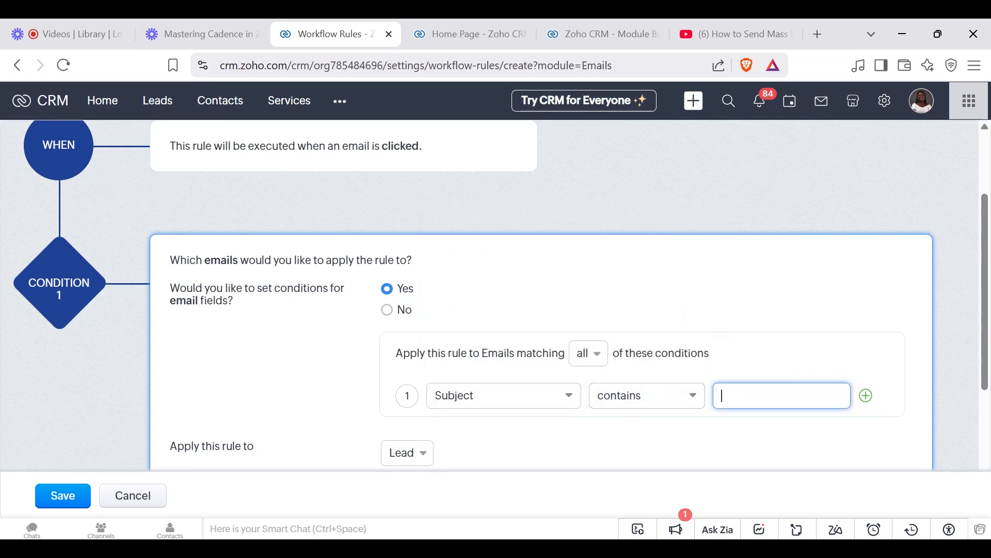
# - Switch the email condition to the Link field with the contains operator
pyautogui.click(500, 395)
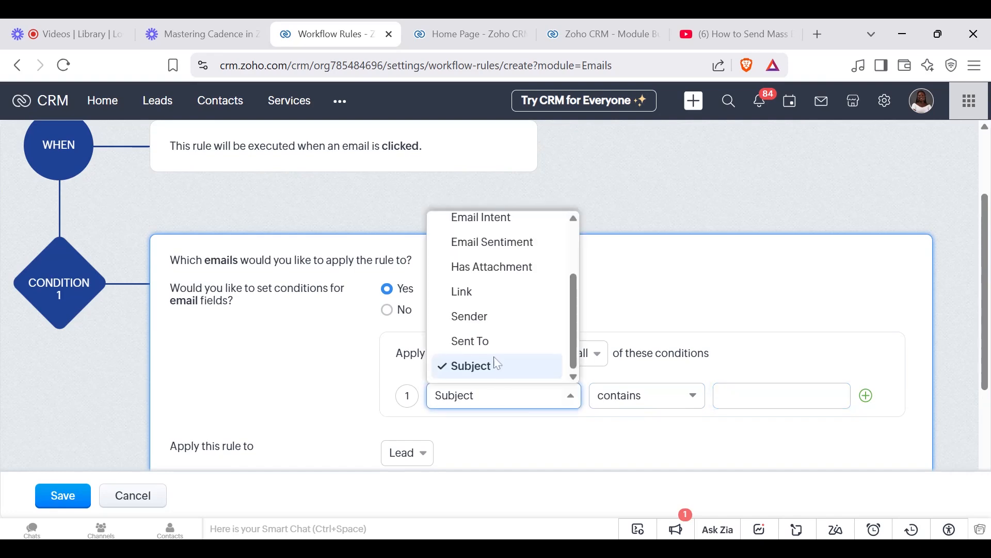
pyautogui.scroll(2, 498, 310)
pyautogui.click(498, 376)
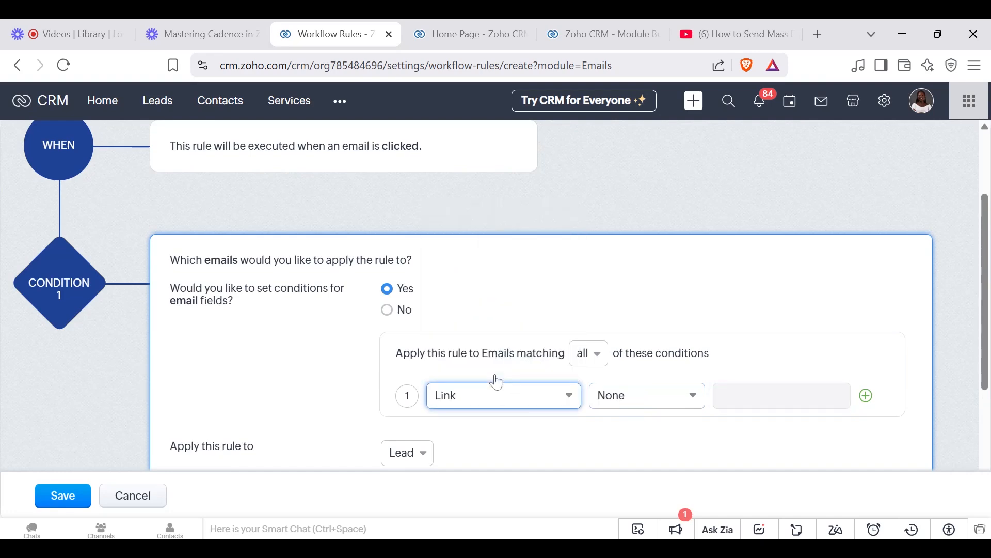
pyautogui.click(504, 407)
pyautogui.click(620, 407)
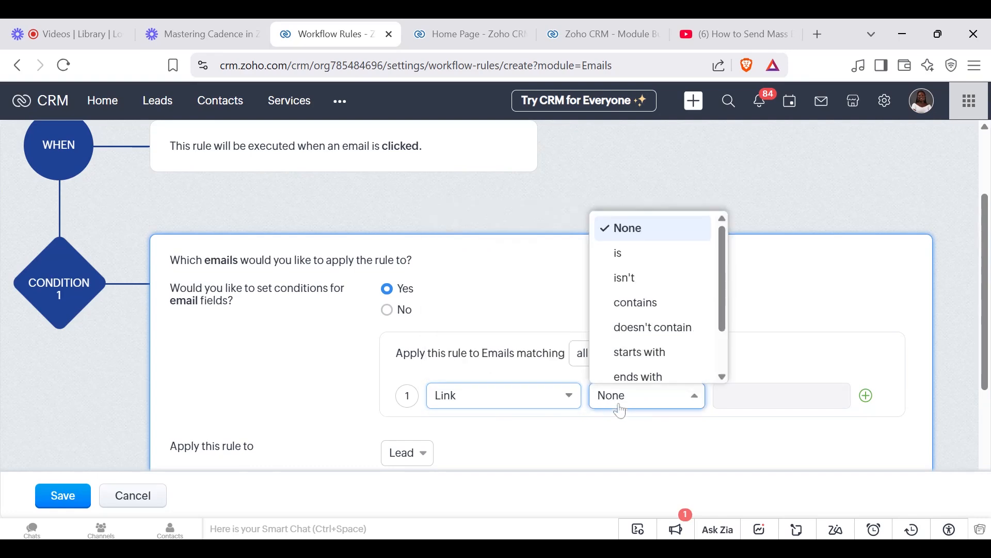
pyautogui.click(681, 304)
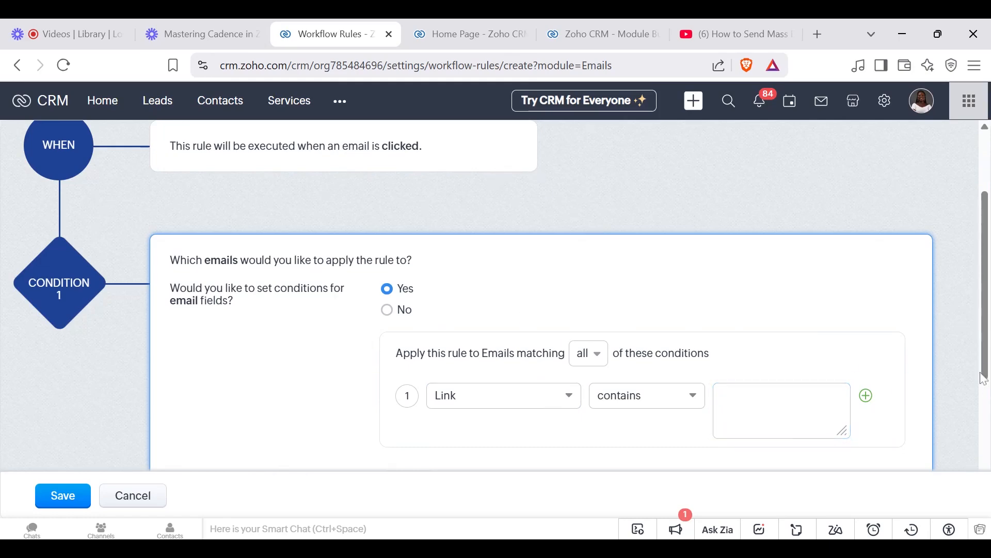
# - Apply the rule to emails of the Contact record type
pyautogui.scroll(-5, 970, 406)
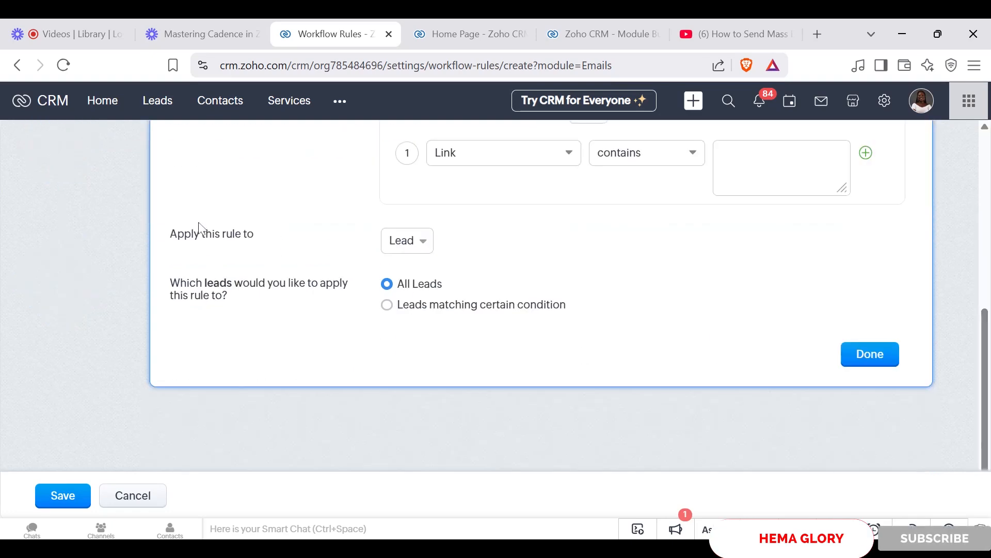
pyautogui.click(411, 251)
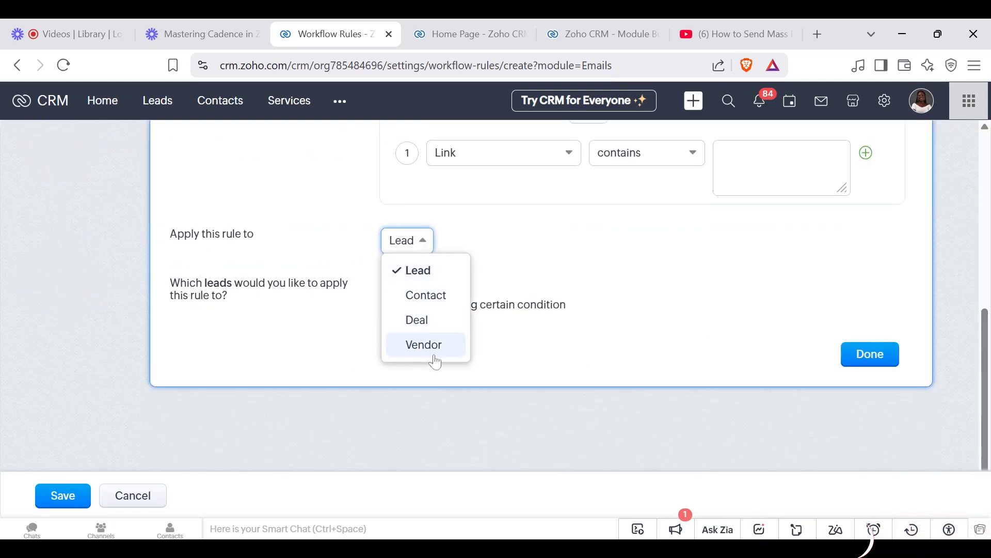
pyautogui.click(445, 302)
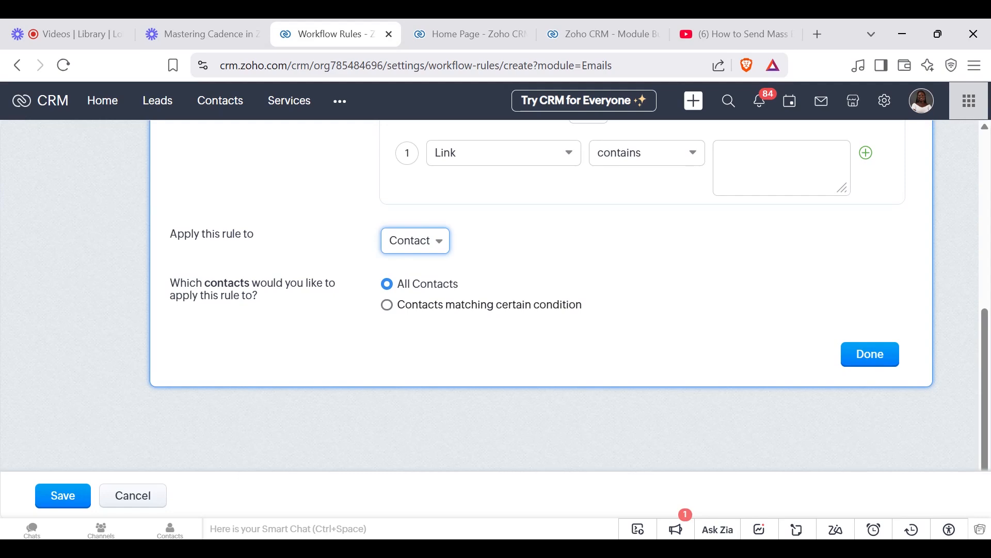
# - Try to restrict the rule to contacts matching a condition on Lead Source with the "is" operator
pyautogui.click(405, 309)
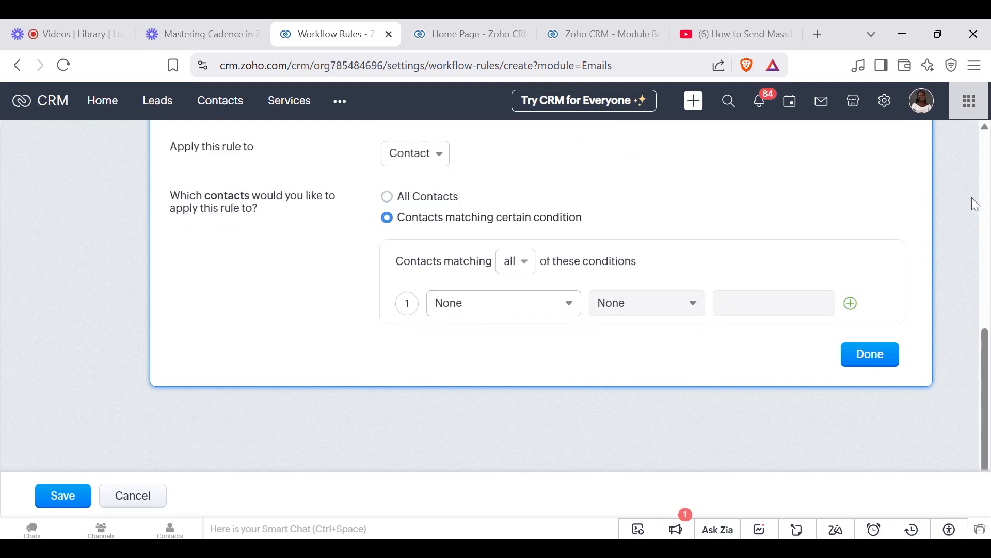
pyautogui.click(987, 187)
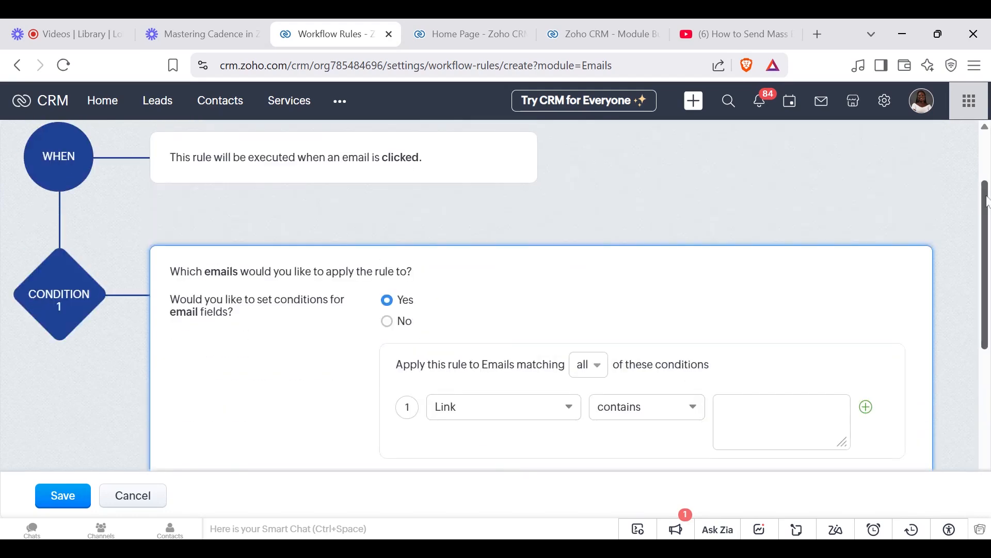
pyautogui.moveTo(987, 258); pyautogui.dragTo(983, 338)
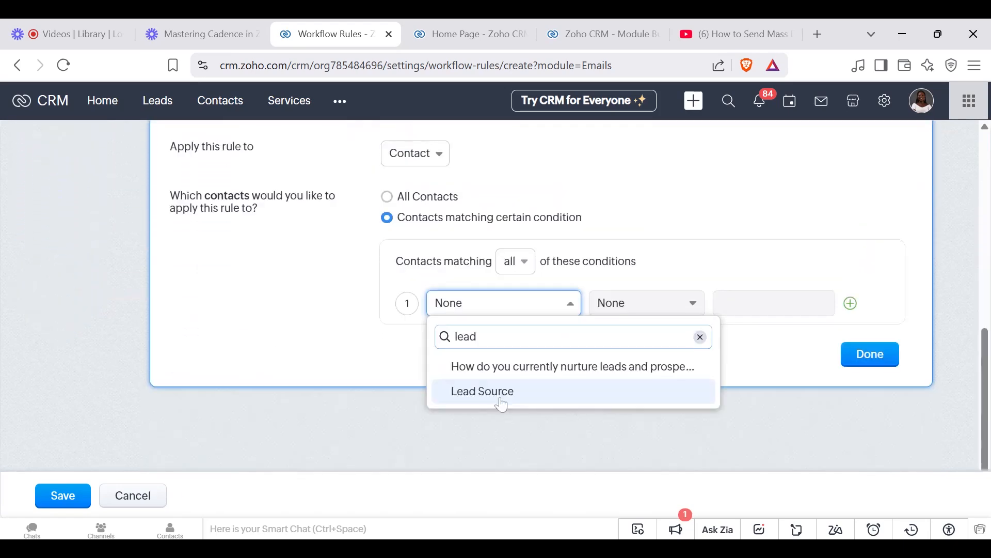
pyautogui.click(502, 393)
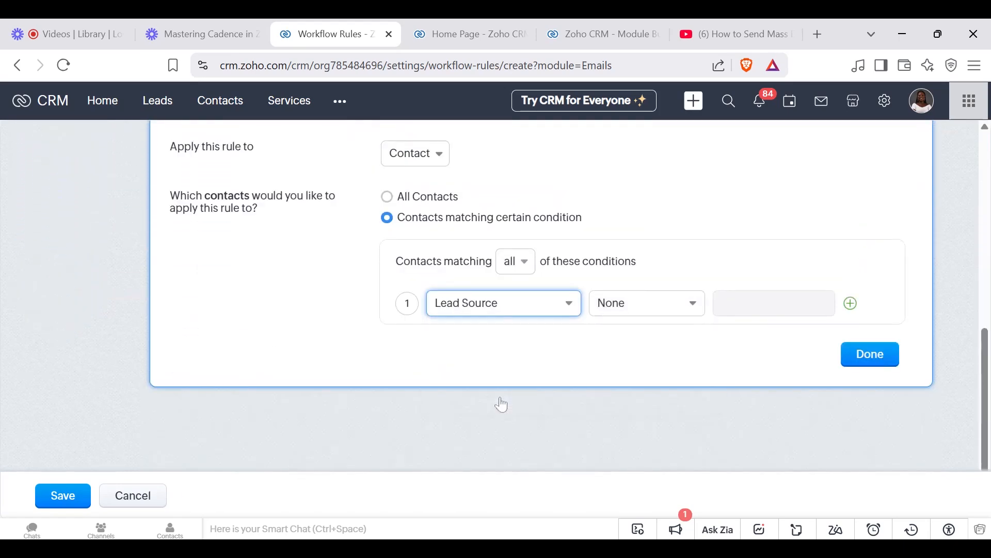
pyautogui.click(673, 312)
pyautogui.click(645, 357)
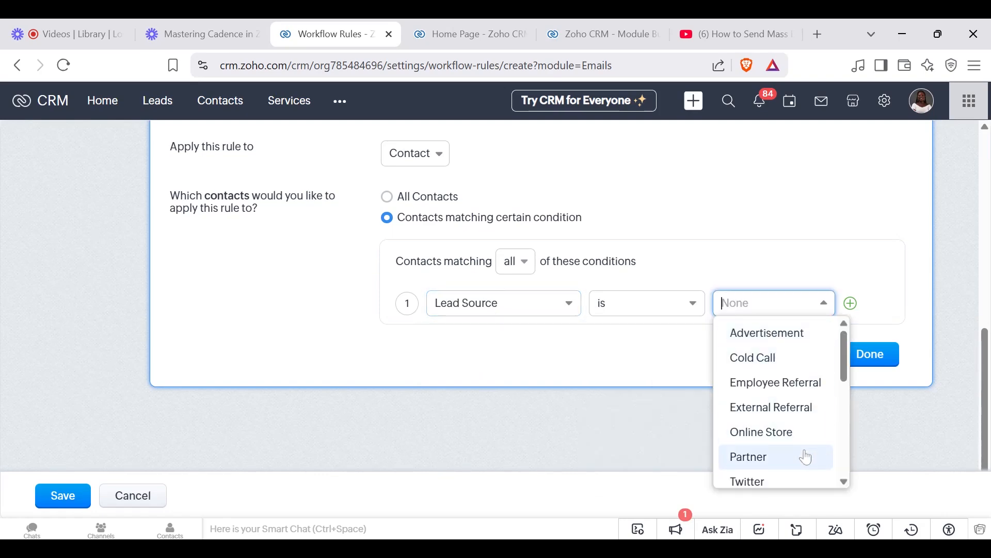
# - Browse the contact fields for another condition, and return the rule to All Contacts
pyautogui.click(549, 301)
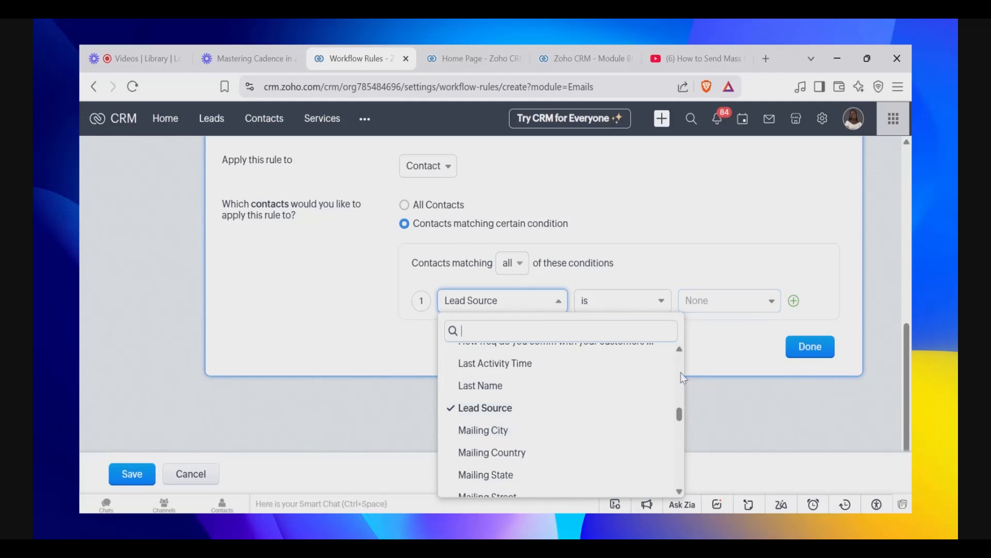
pyautogui.scroll(10, 681, 374)
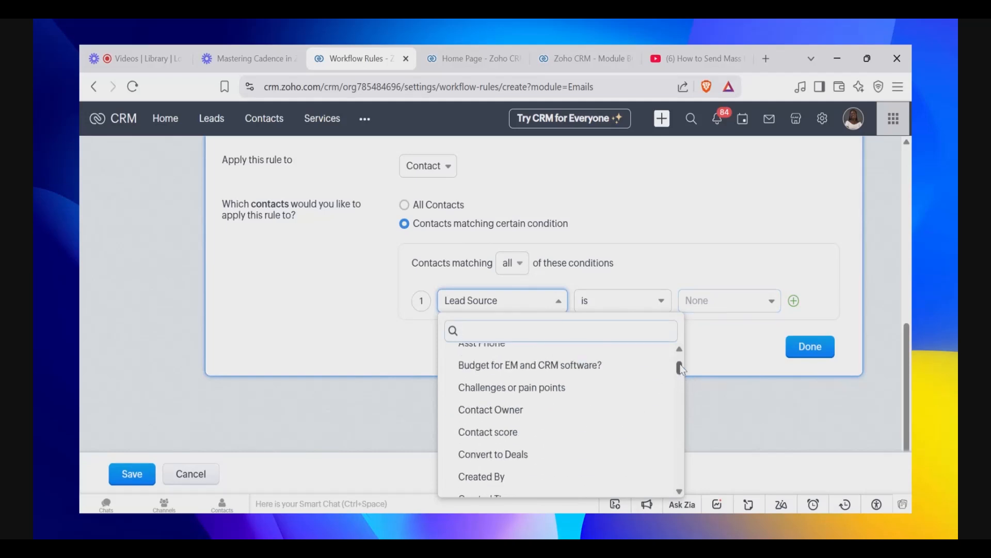
pyautogui.scroll(2, 680, 372)
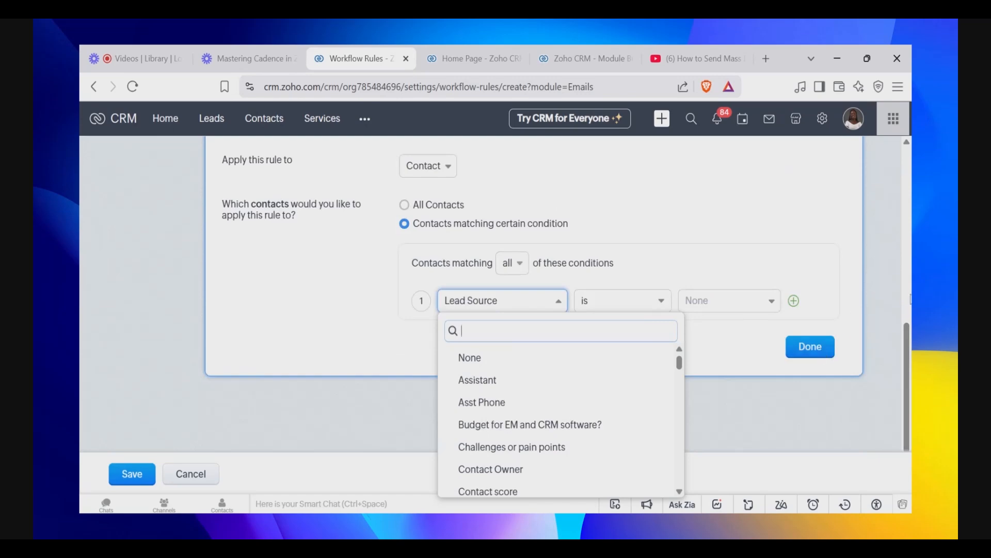
pyautogui.click(796, 279)
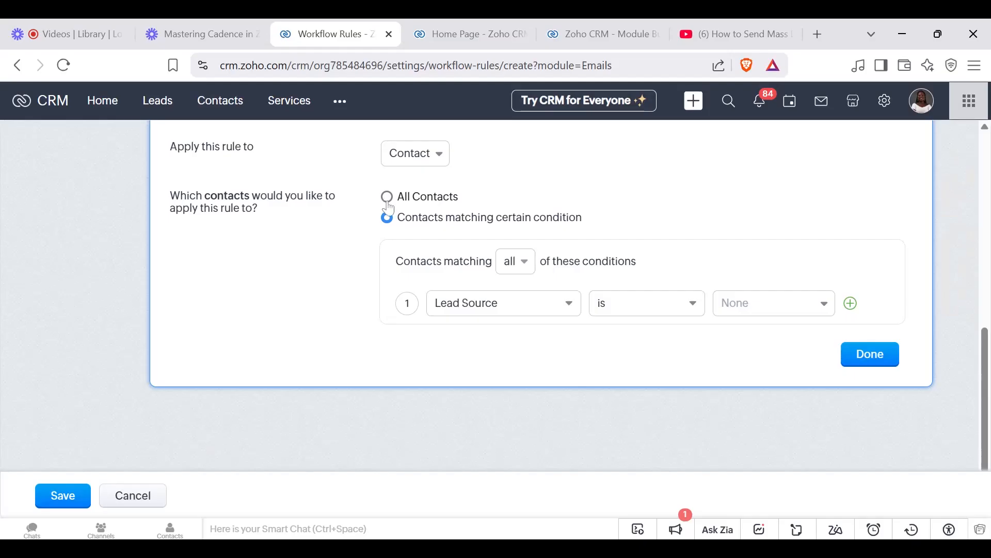
pyautogui.click(388, 201)
# - Turn off the conditions for email fields and confirm Condition 1 for all contacts
pyautogui.scroll(4, 171, 261)
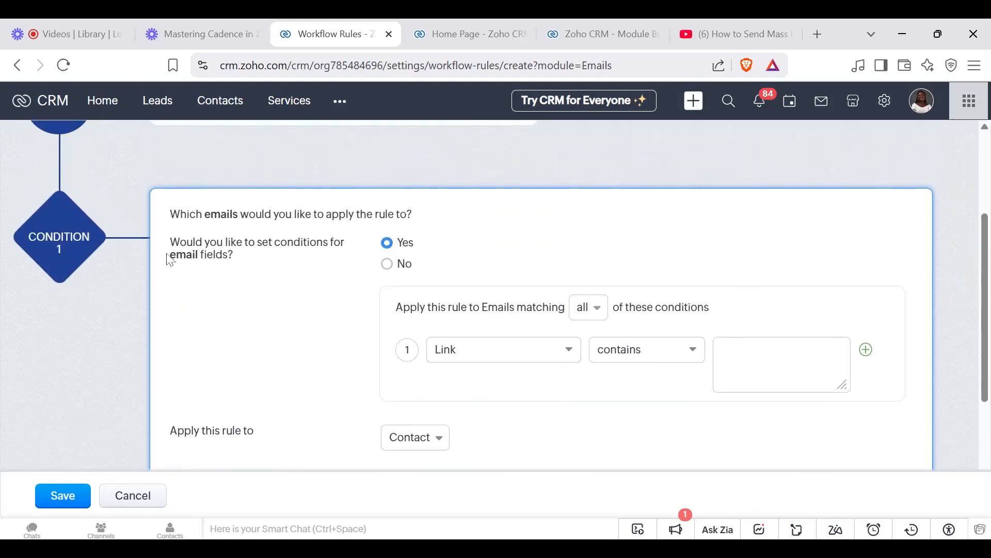
pyautogui.click(388, 264)
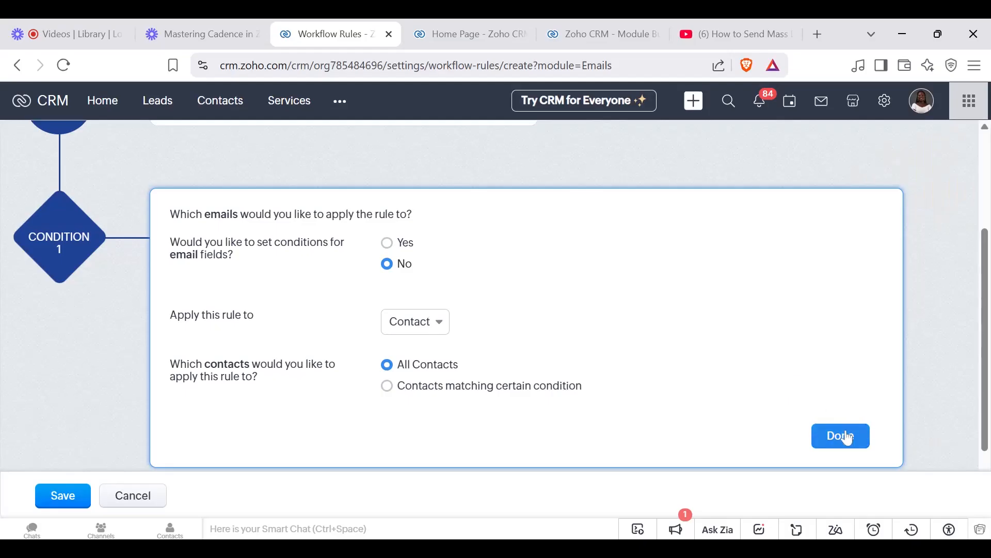
pyautogui.click(847, 437)
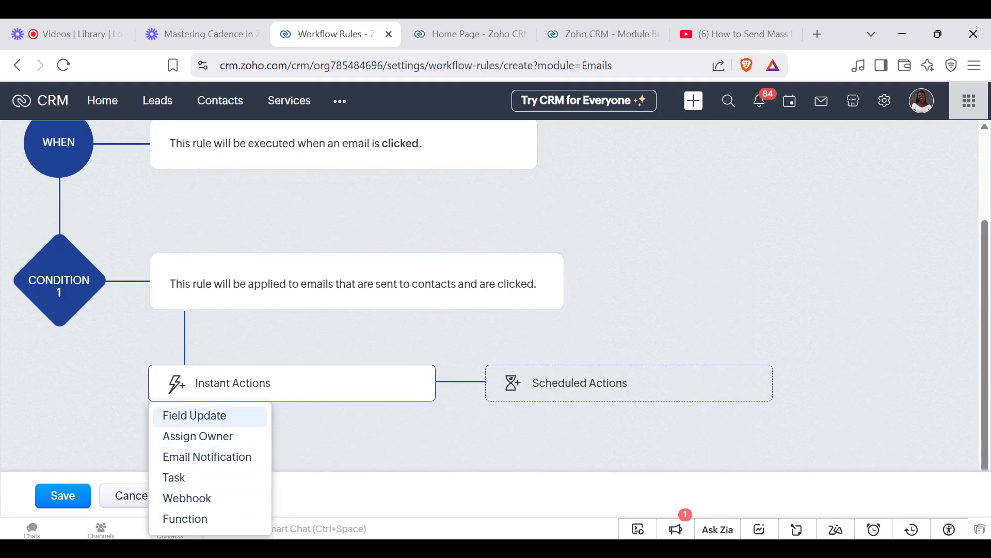
# - Add an instant field update named "Convert to Deals" that ticks the Convert to Deals field in the Contacts module, and associate it
pyautogui.click(222, 418)
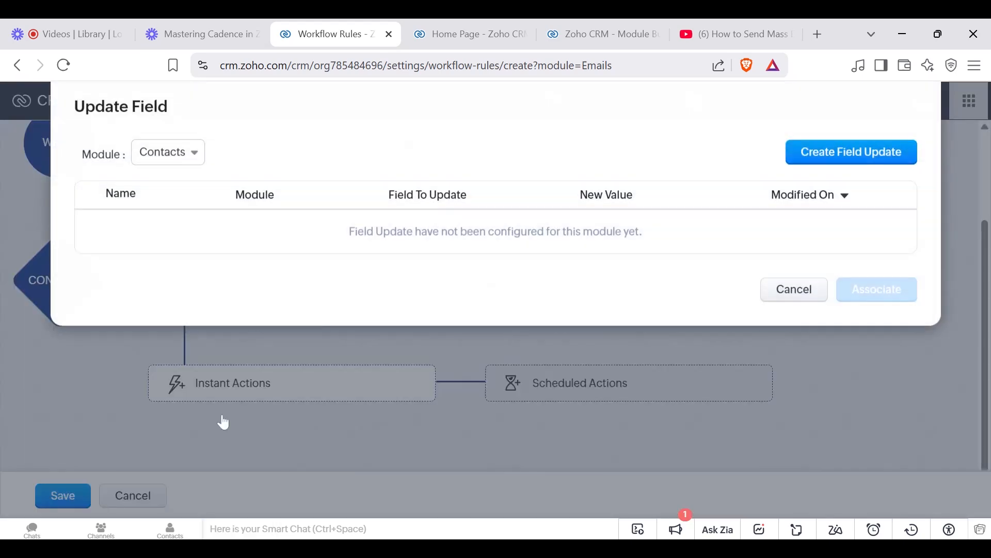
pyautogui.click(838, 158)
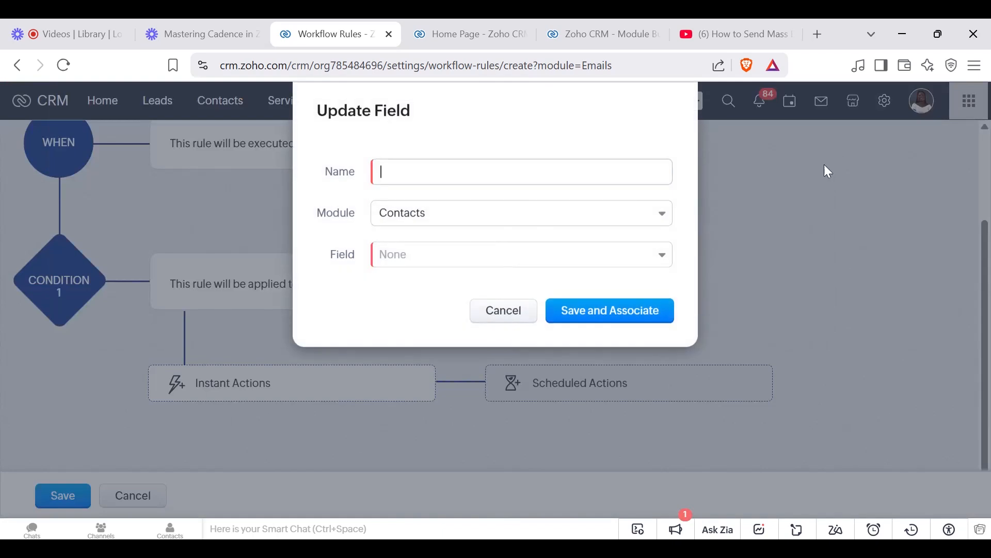
pyautogui.write('Co')
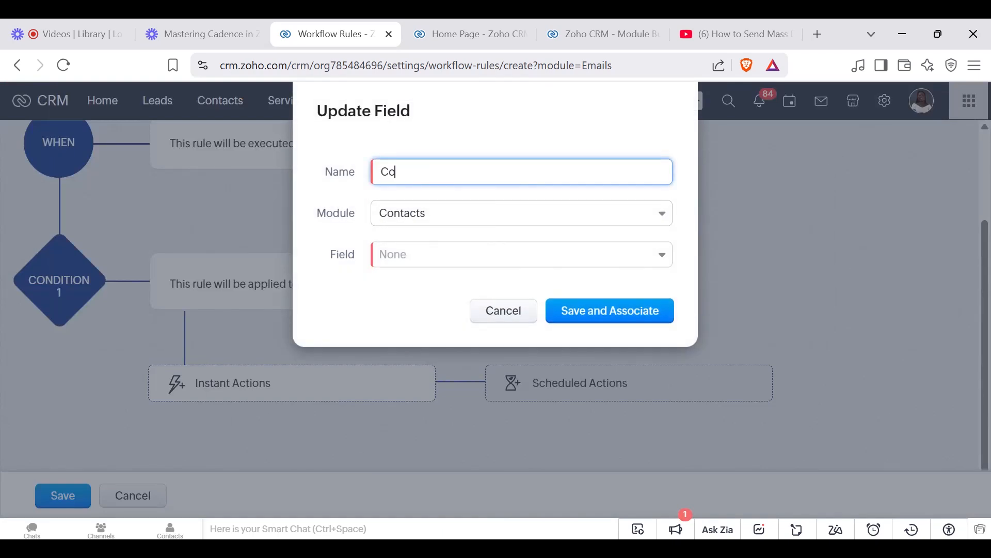
pyautogui.write('nvert to Deals')
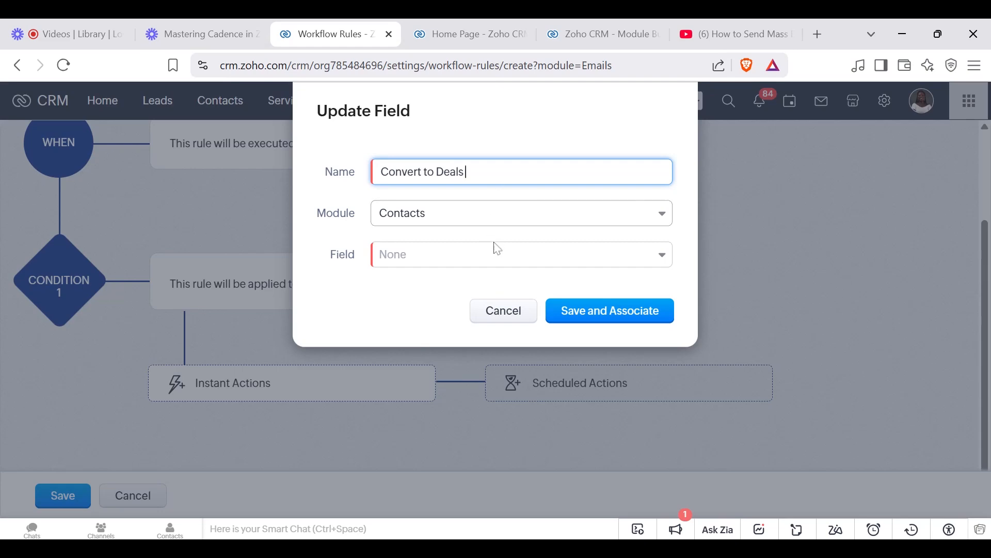
pyautogui.click(507, 263)
pyautogui.write('co')
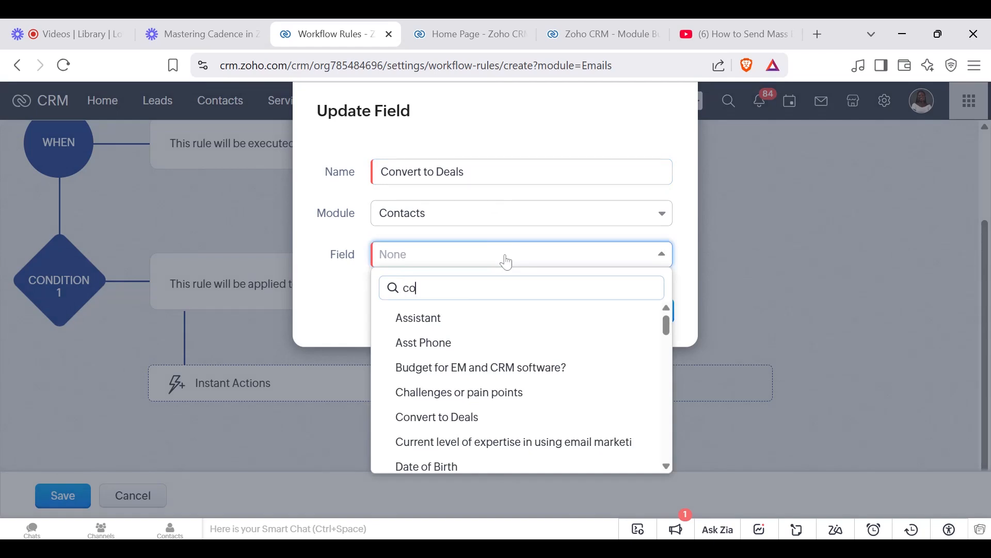
pyautogui.write('n')
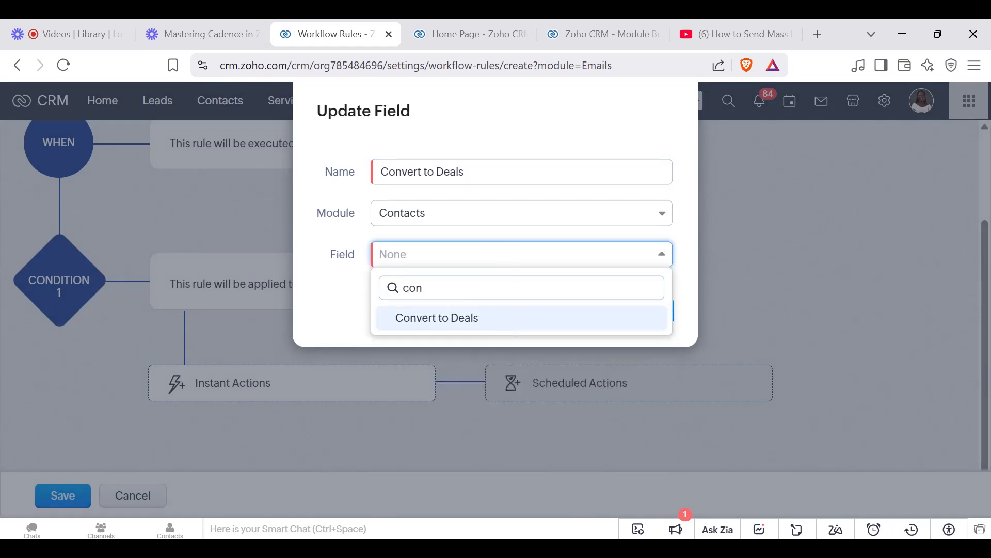
pyautogui.click(496, 325)
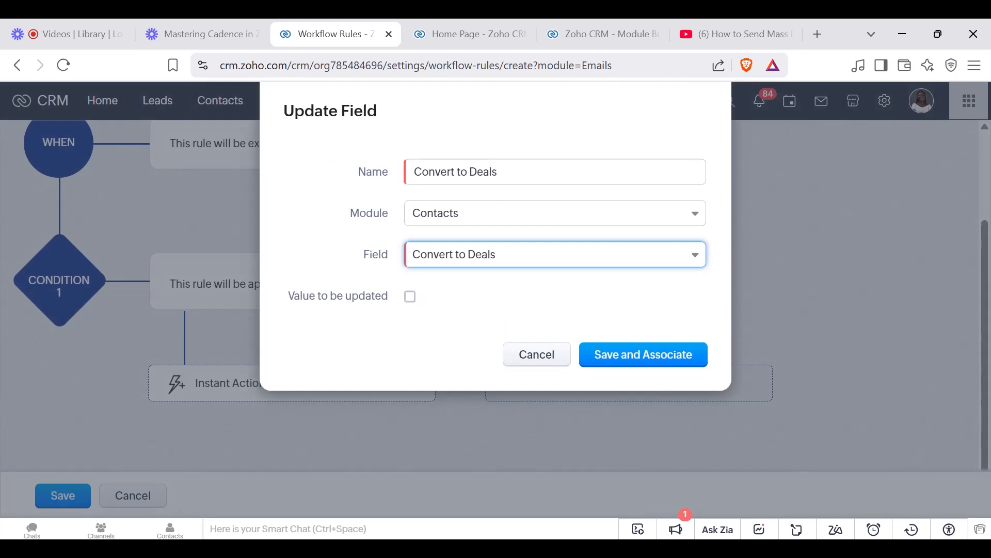
pyautogui.click(412, 301)
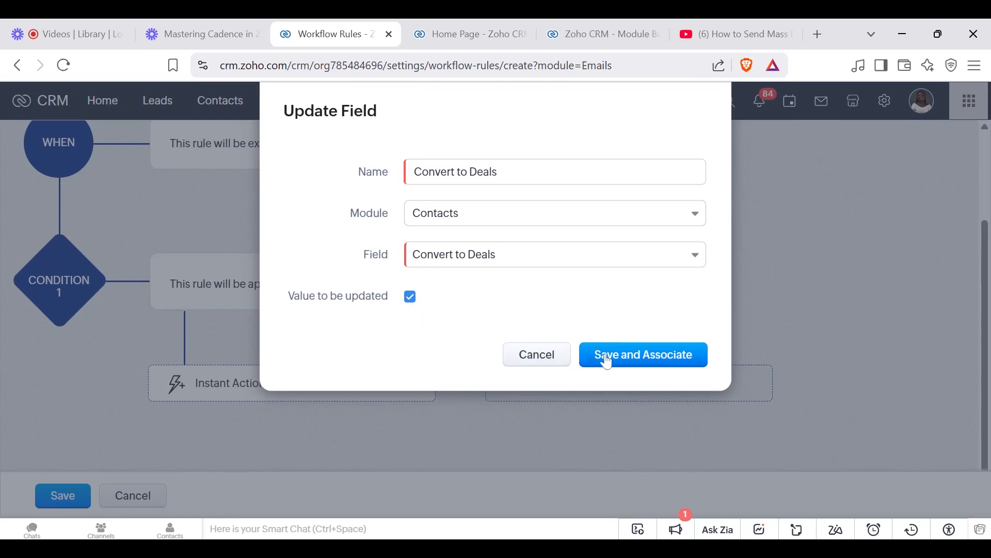
pyautogui.click(639, 362)
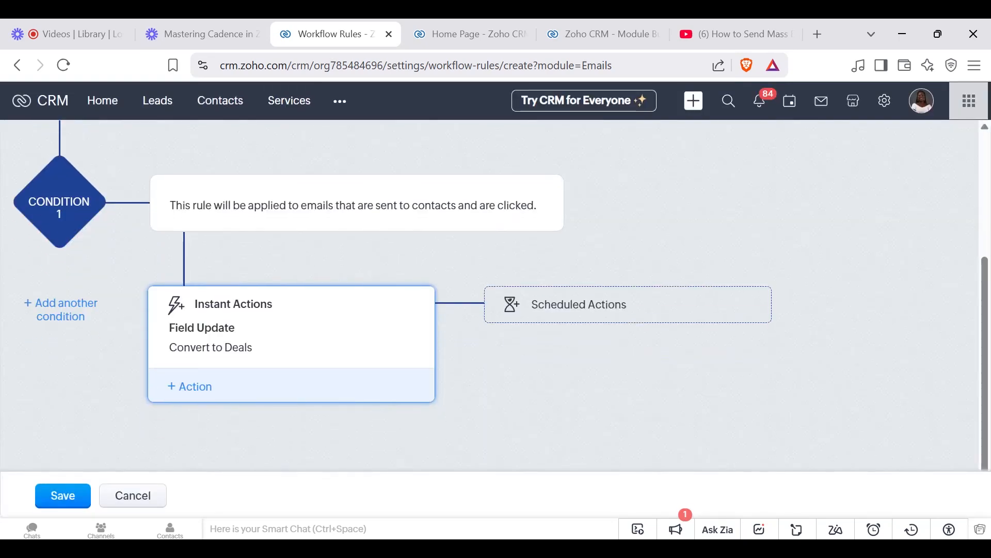
# - Review the trigger, condition and instant action of the Convert to Deals rule, and save the rule
pyautogui.click(987, 181)
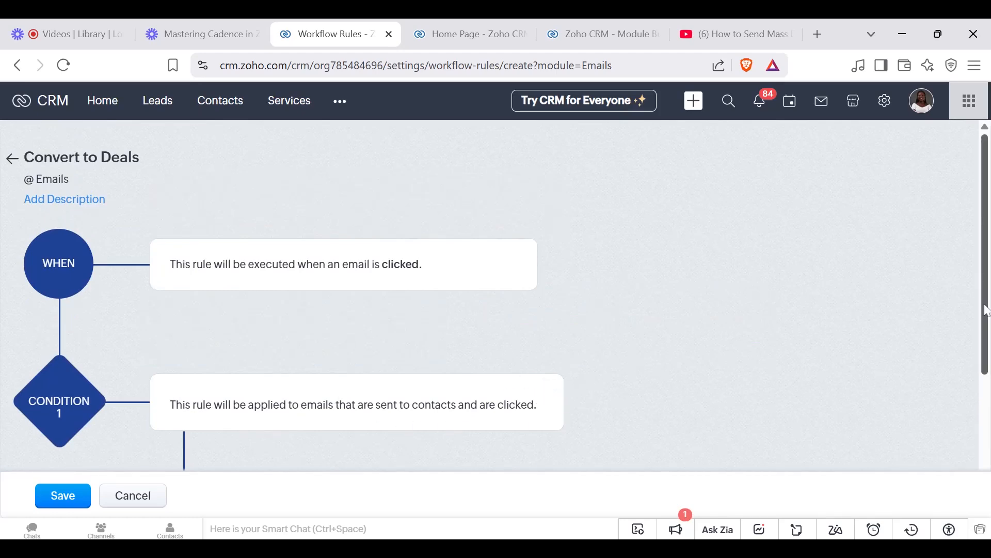
pyautogui.click(987, 415)
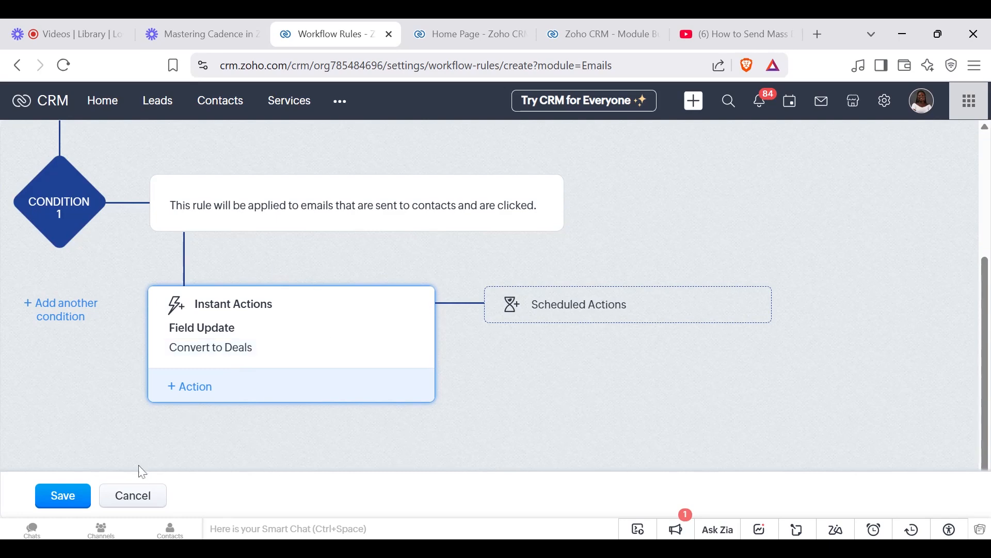
pyautogui.click(71, 502)
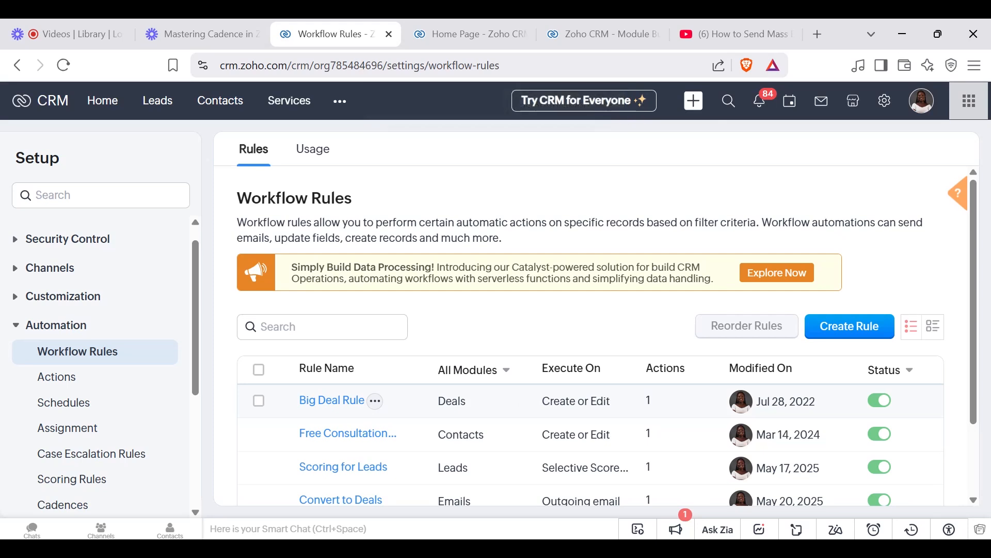
# - Create a new workflow rule for the Contacts module named "Convert to Deals 2"
pyautogui.click(848, 333)
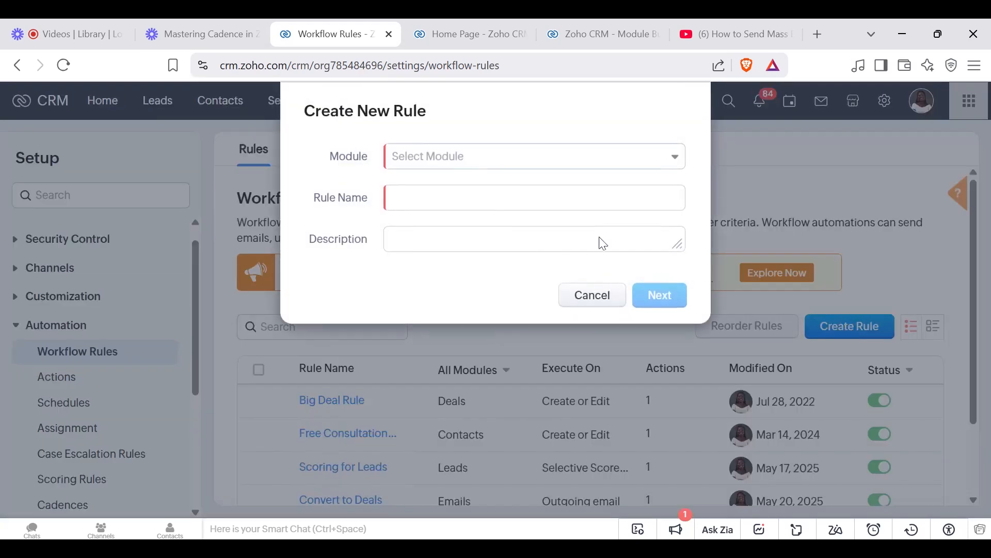
pyautogui.click(571, 156)
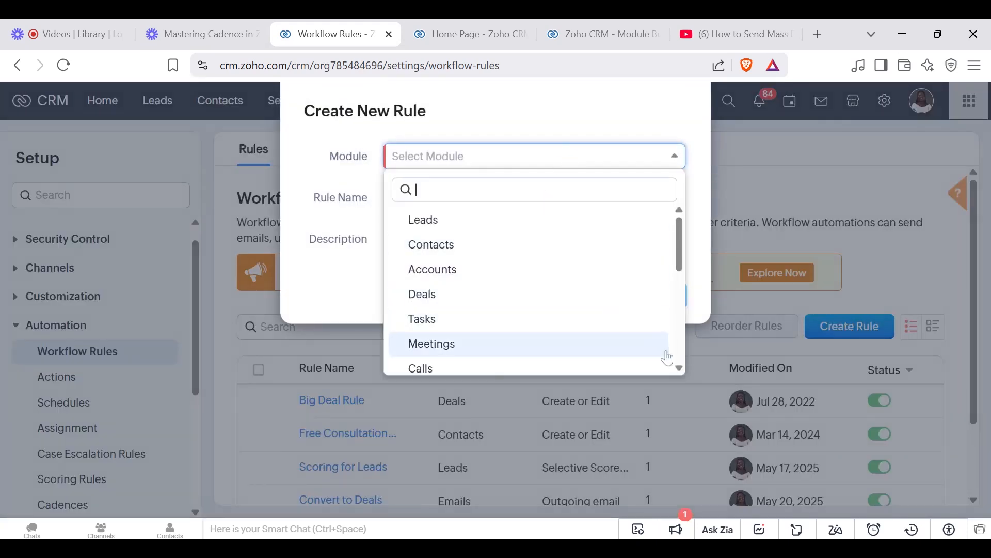
pyautogui.click(544, 246)
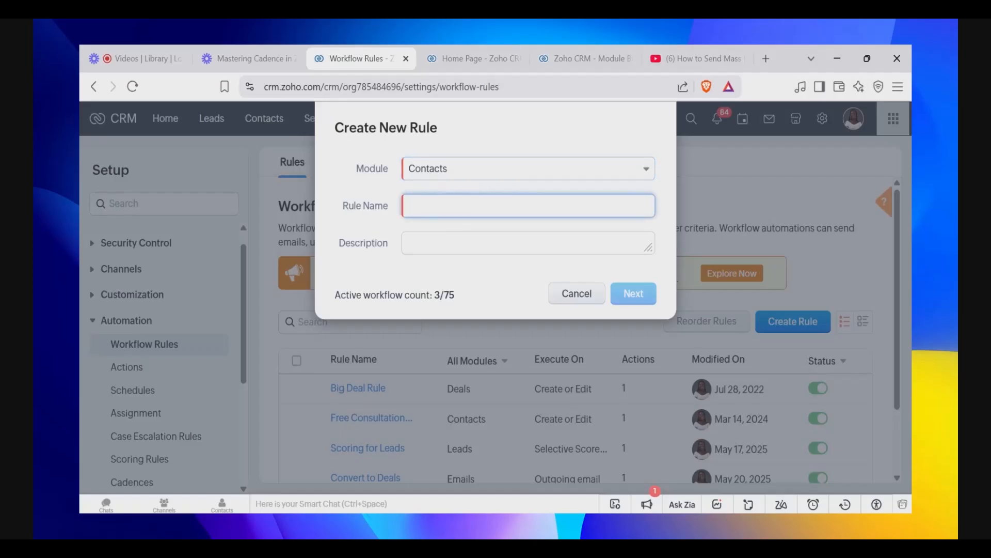
pyautogui.write('Convert to Deals 2')
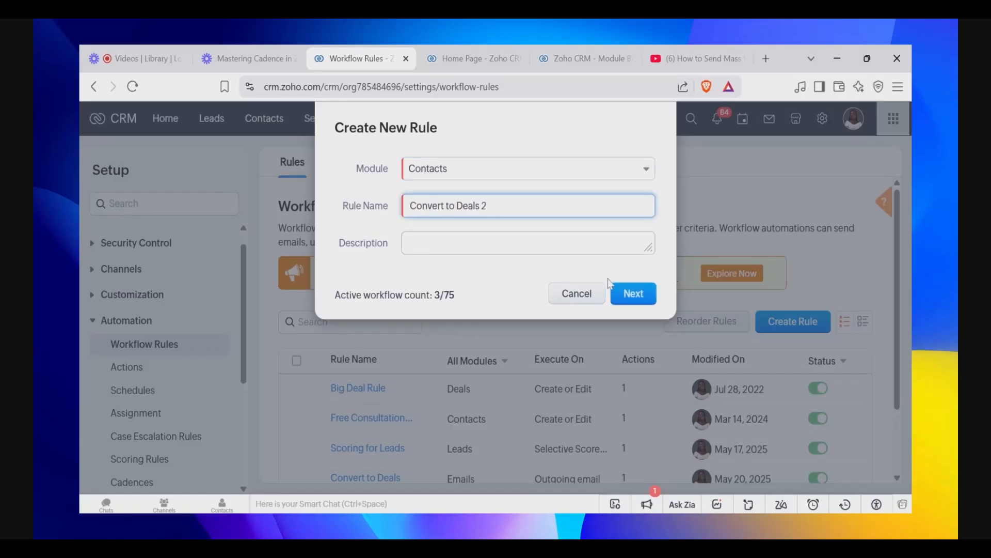
pyautogui.click(639, 296)
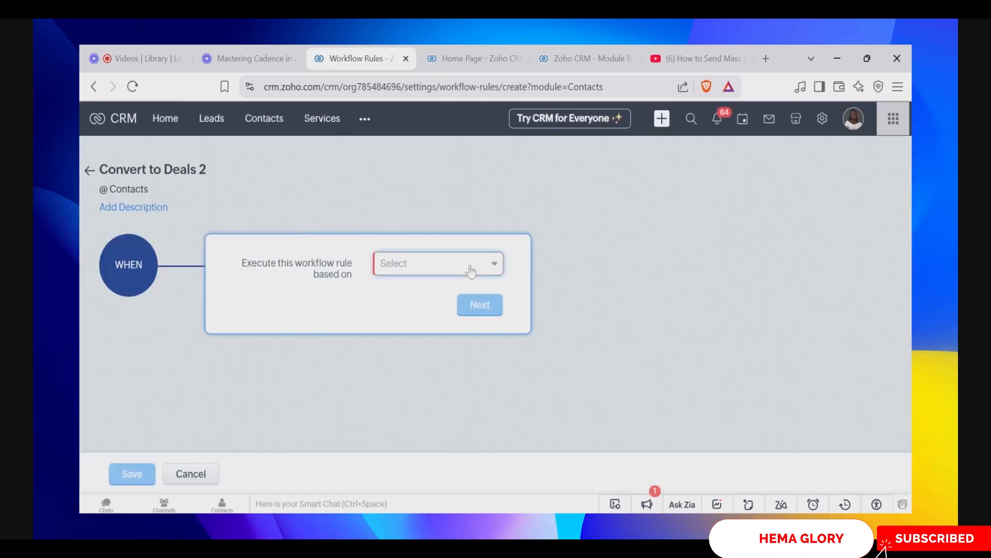
# - Set the rule to execute on the record action Create or Edit
pyautogui.click(470, 267)
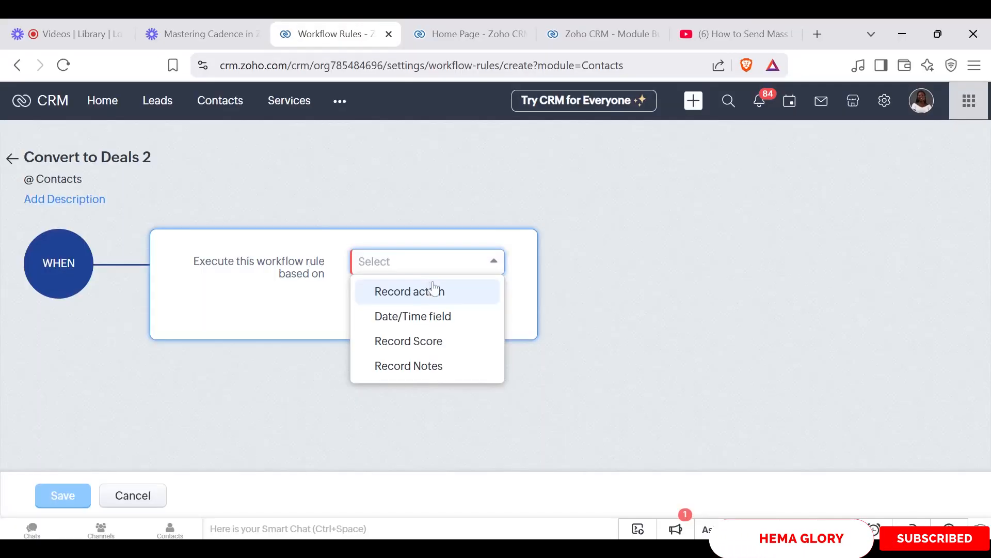
pyautogui.click(444, 290)
pyautogui.click(407, 306)
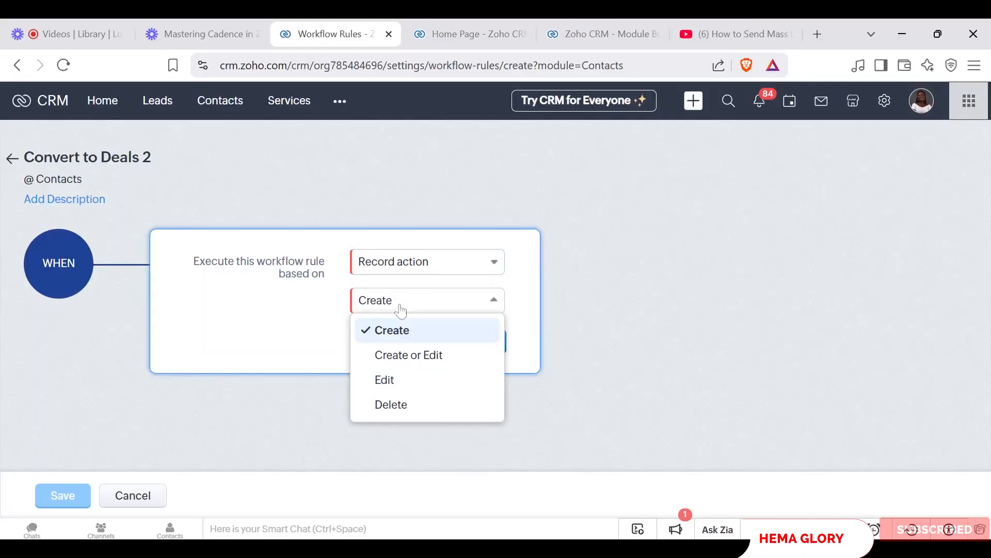
pyautogui.click(400, 367)
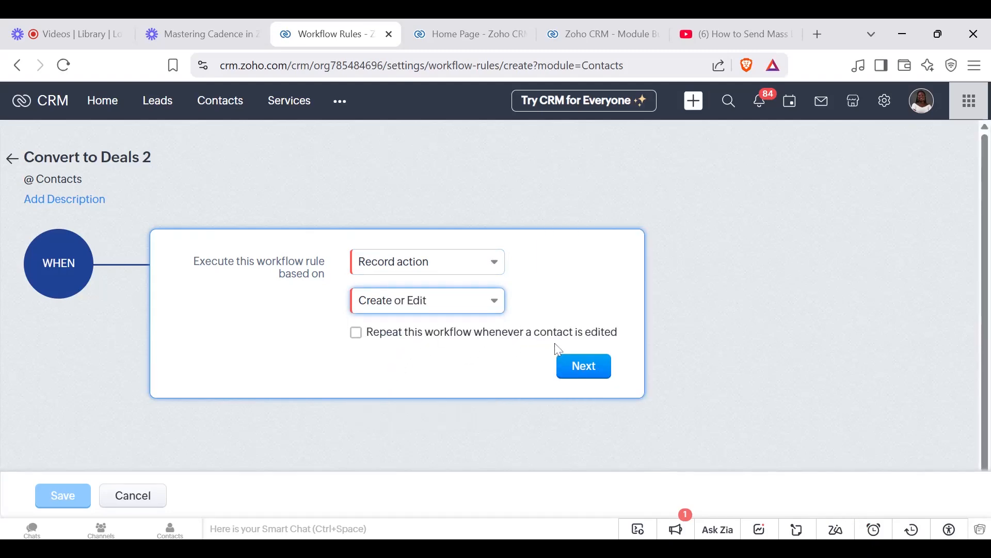
pyautogui.click(589, 369)
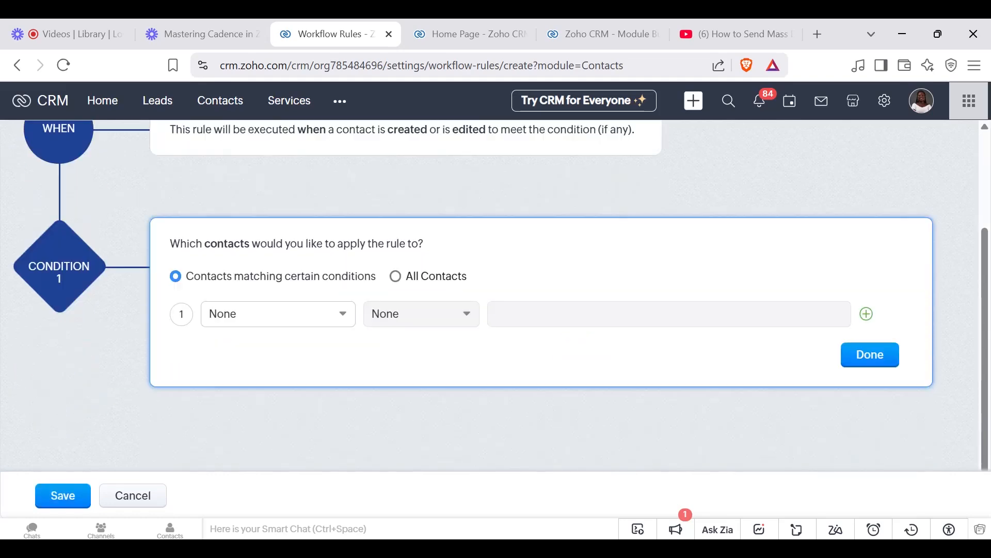
# - Apply Condition 1 of the rule to All Contacts
pyautogui.click(395, 275)
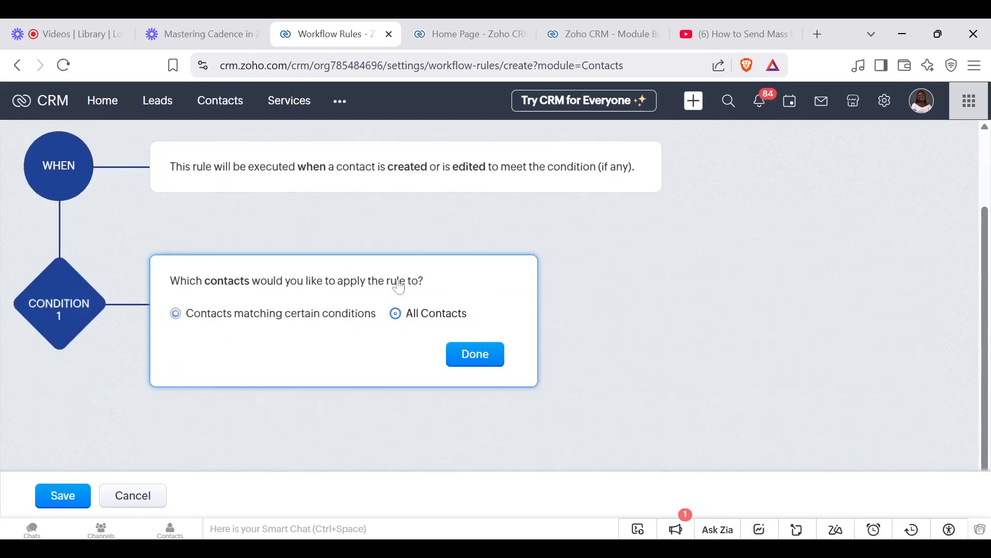
pyautogui.click(177, 316)
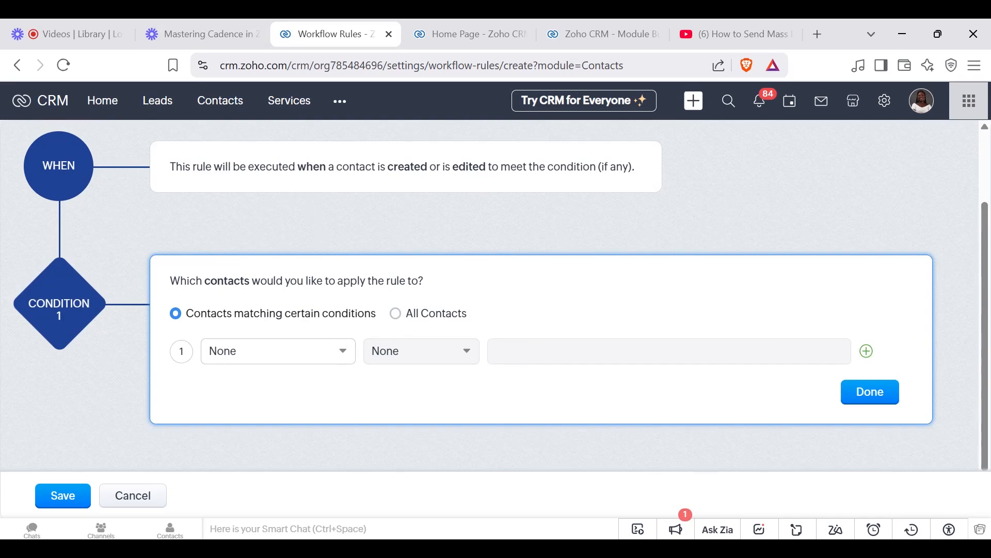
pyautogui.click(395, 313)
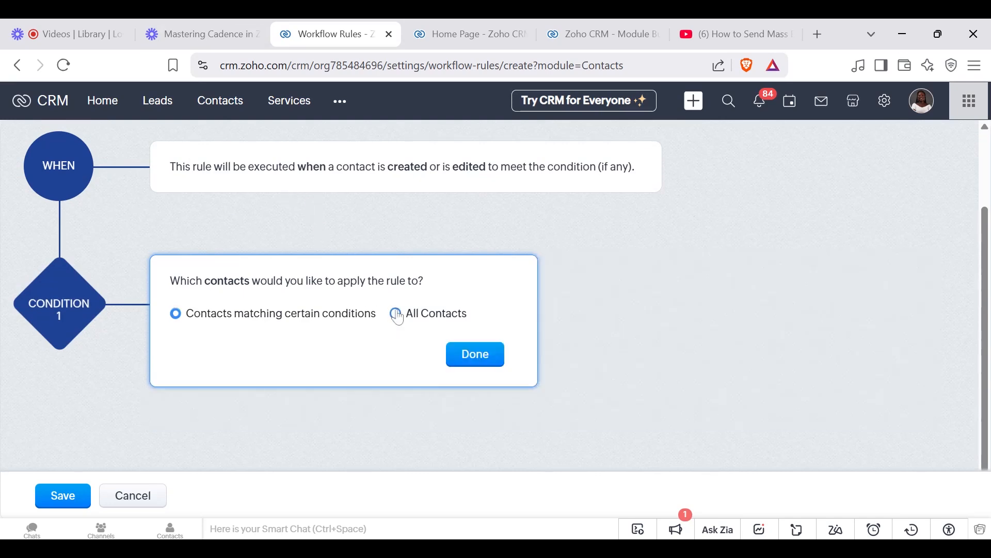
pyautogui.click(476, 356)
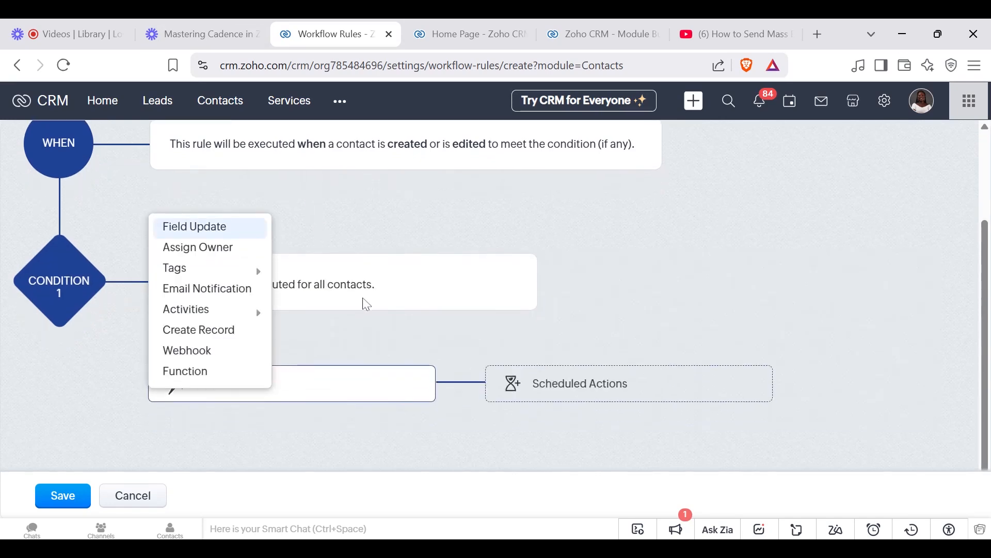
# - Edit Condition 1 to match only contacts whose Convert to Deals field is Selected
pyautogui.scroll(-1, 986, 174)
pyautogui.scroll(2, 987, 175)
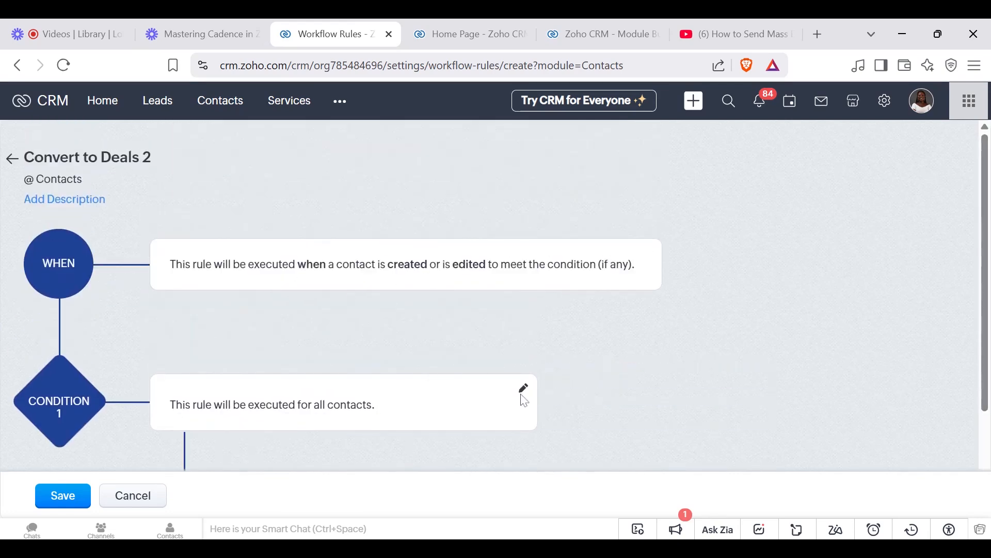
pyautogui.click(524, 388)
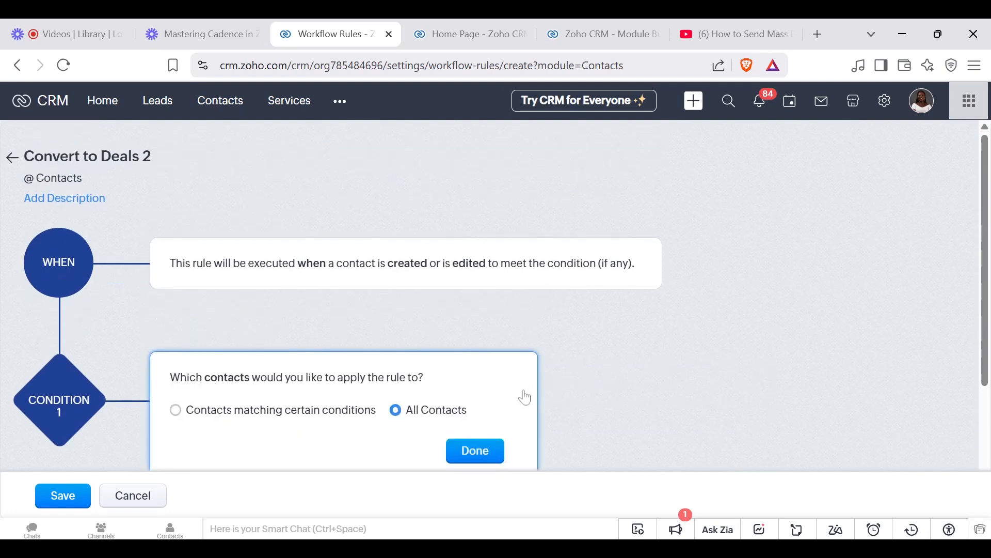
pyautogui.scroll(-3, 435, 268)
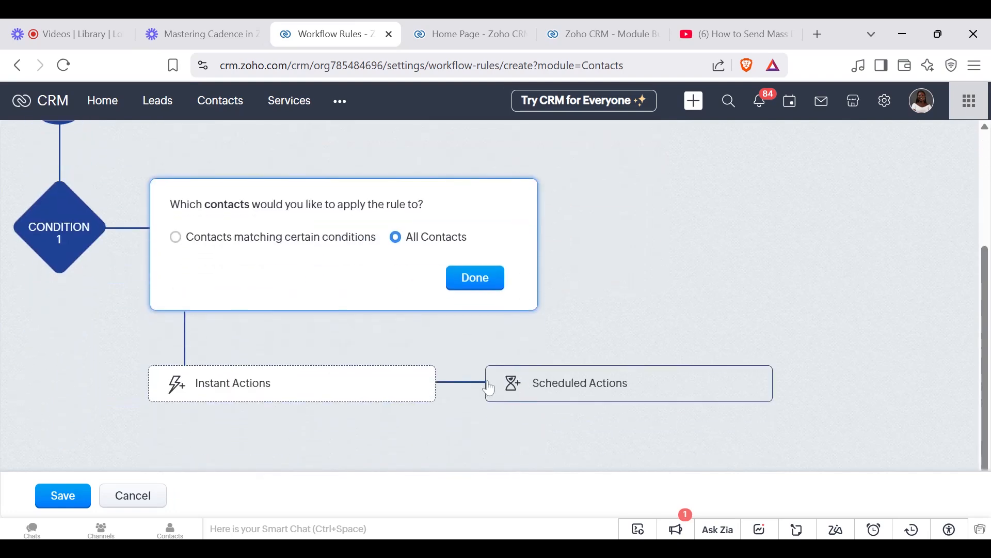
pyautogui.click(240, 243)
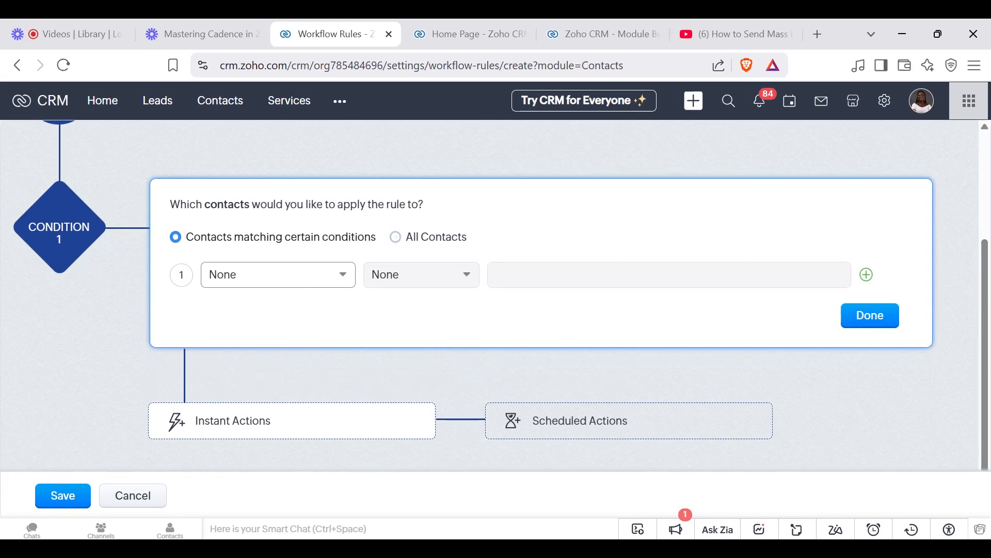
pyautogui.click(293, 285)
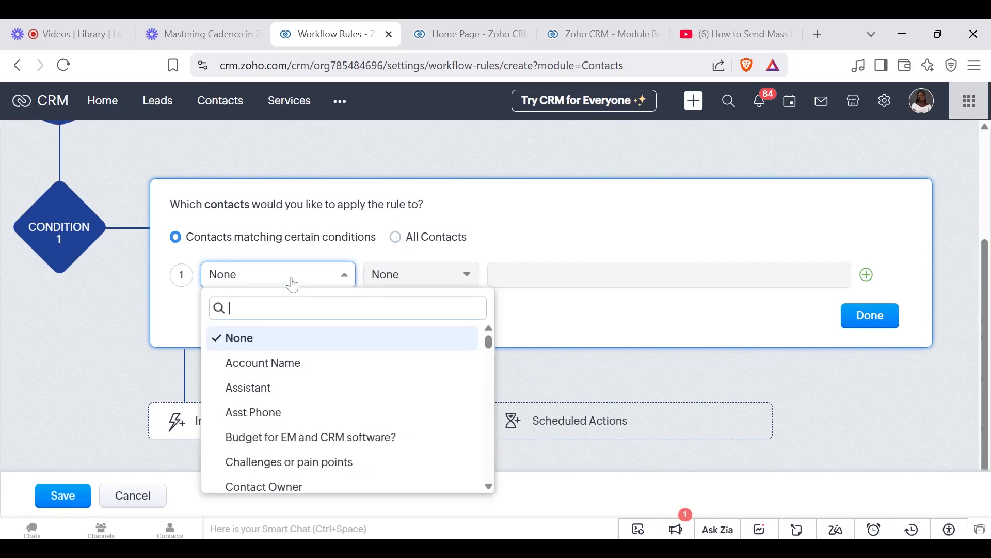
pyautogui.write('coner')
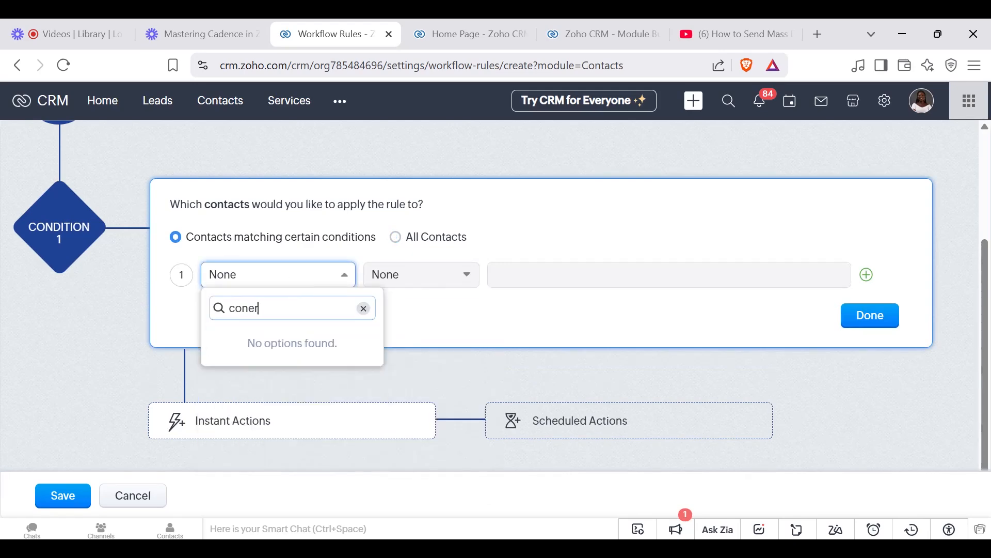
pyautogui.press('BackSpace')
pyautogui.press('BackSpace')
pyautogui.click(299, 389)
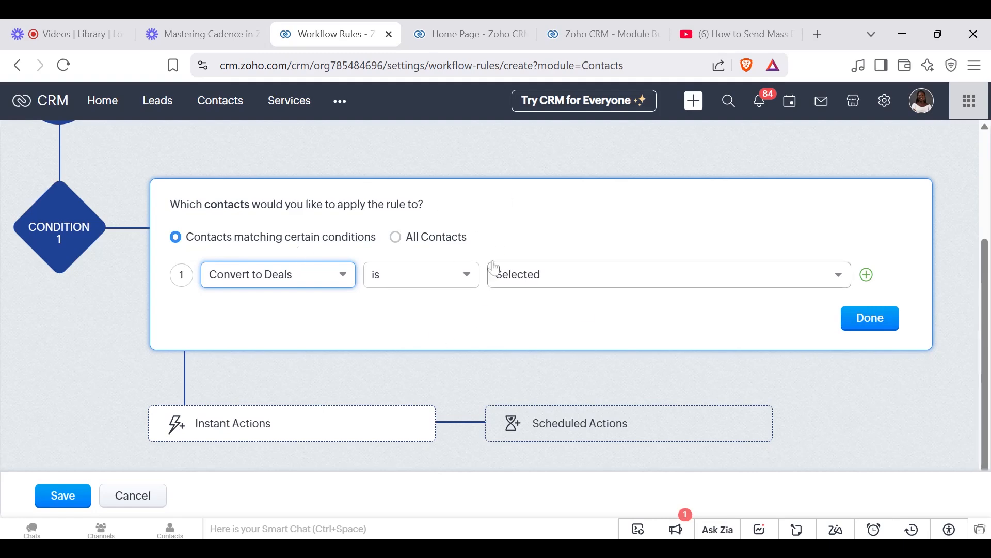
pyautogui.click(868, 319)
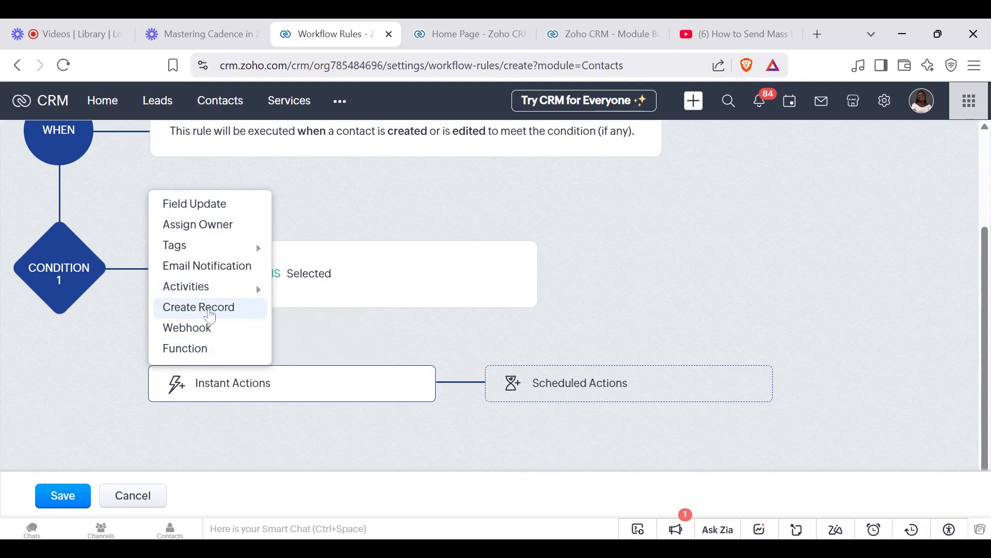
# - Add an instant Create Record action to Condition 1 with Deals as the target module
pyautogui.click(210, 308)
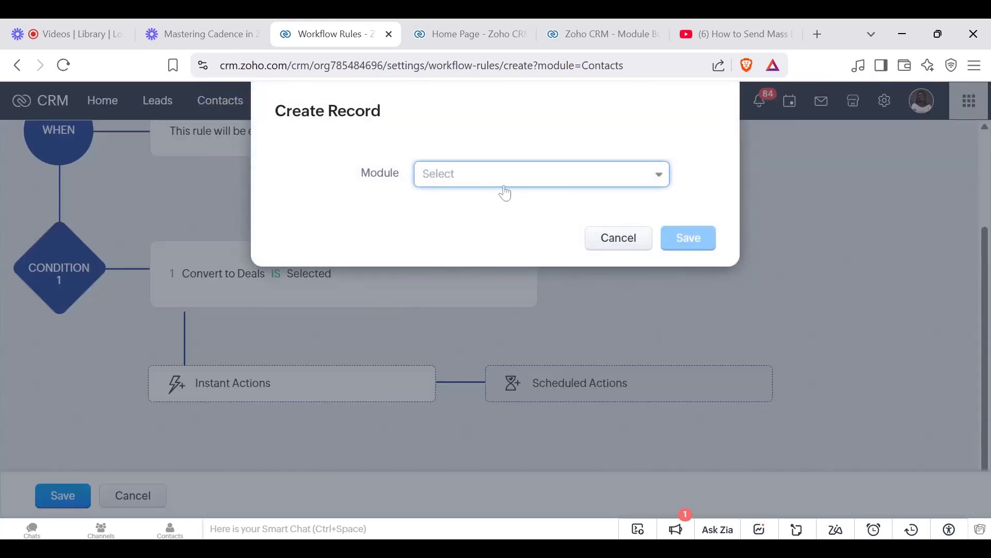
pyautogui.click(514, 181)
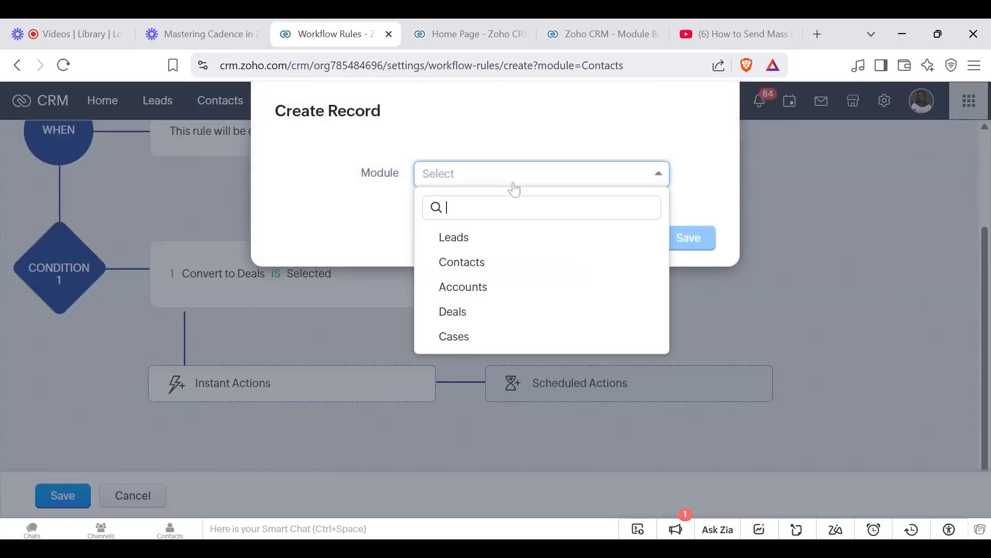
pyautogui.click(513, 314)
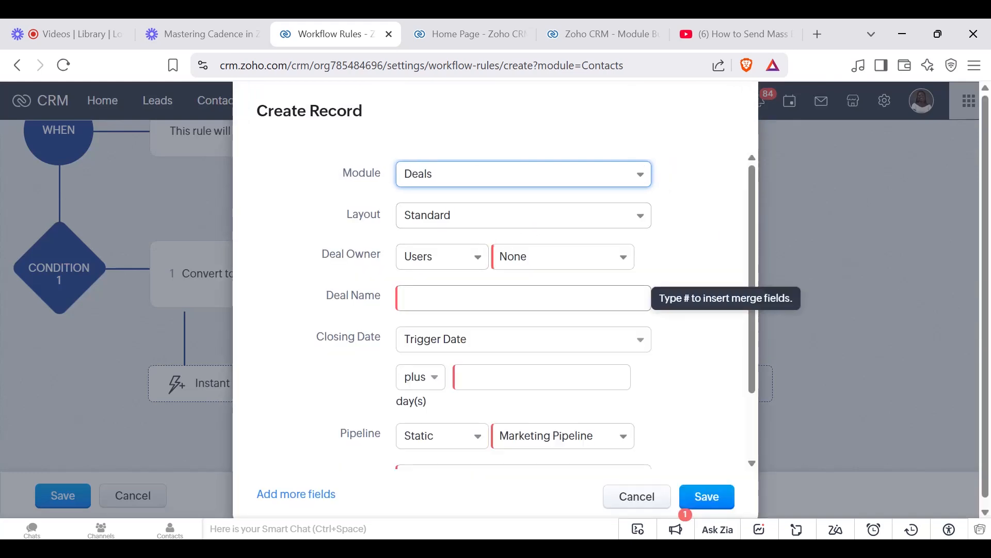
# - Assign the named CRM user, rather than the Logged in User option, as the Deal Owner
pyautogui.click(551, 265)
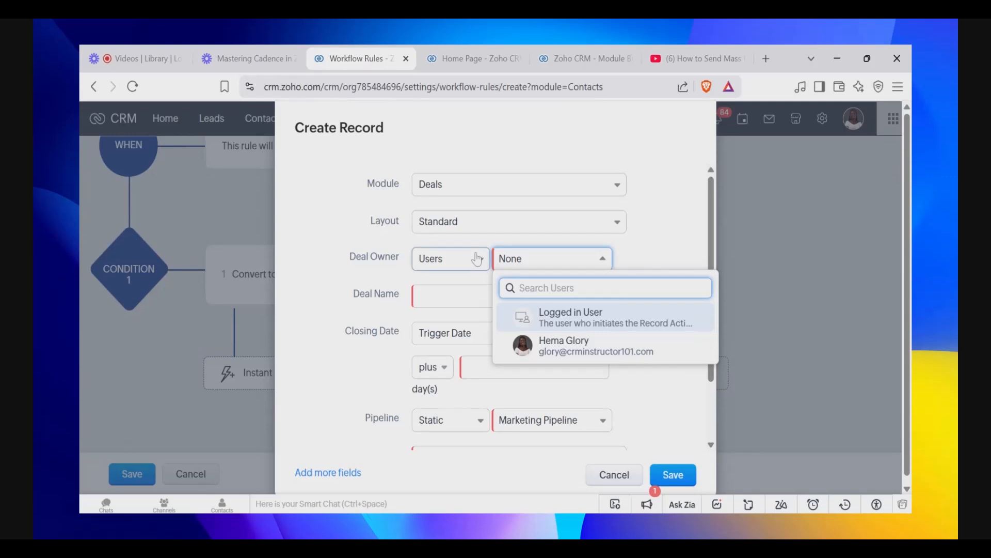
pyautogui.click(475, 256)
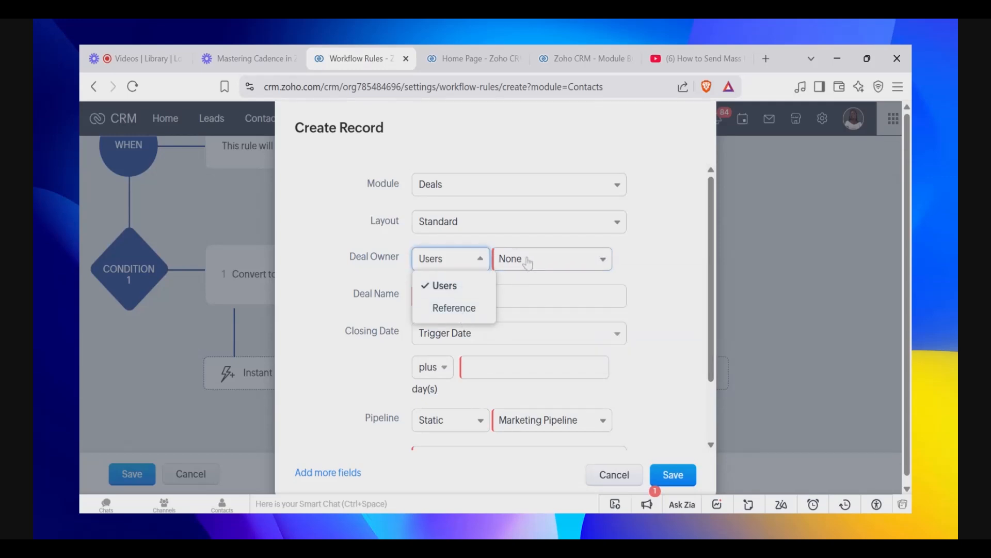
pyautogui.click(529, 263)
pyautogui.click(525, 342)
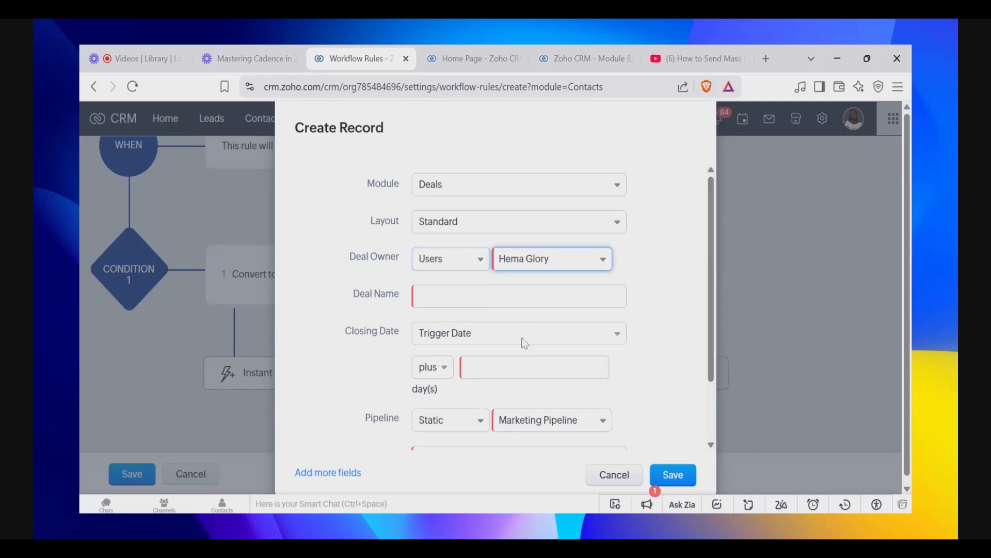
# - Fill the Deal Name with the Contact Name merge field from the Contacts module
pyautogui.click(519, 296)
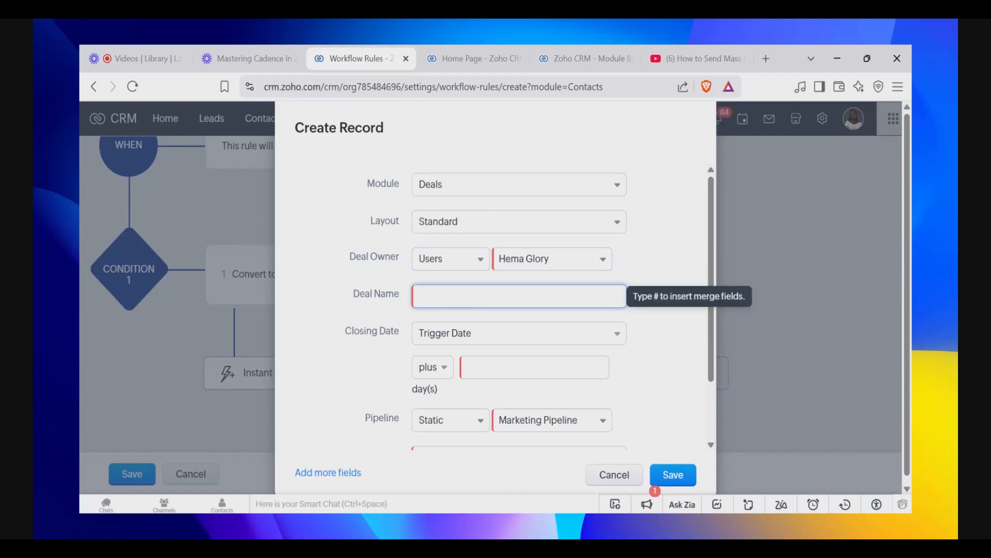
pyautogui.write('#')
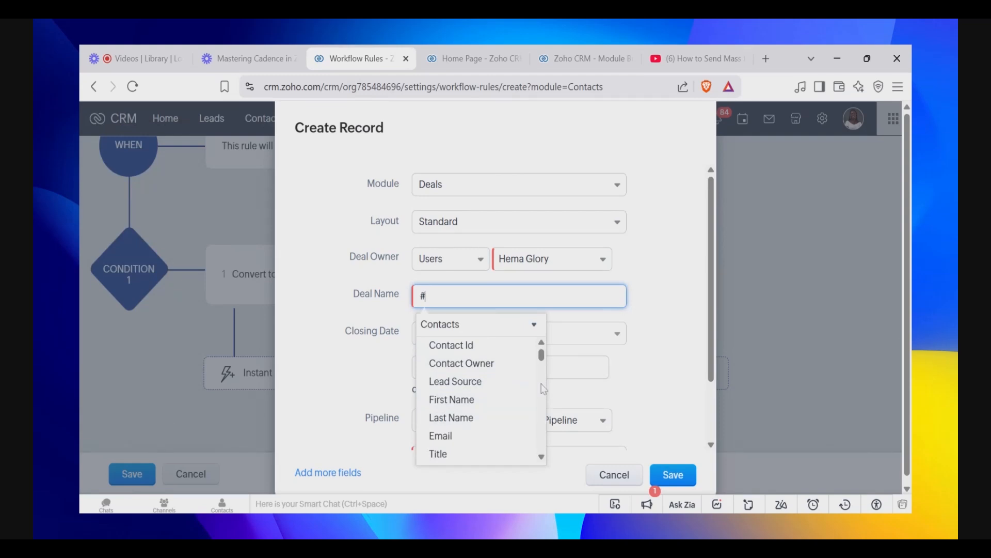
pyautogui.scroll(-2, 541, 385)
pyautogui.scroll(2, 540, 358)
pyautogui.write('na')
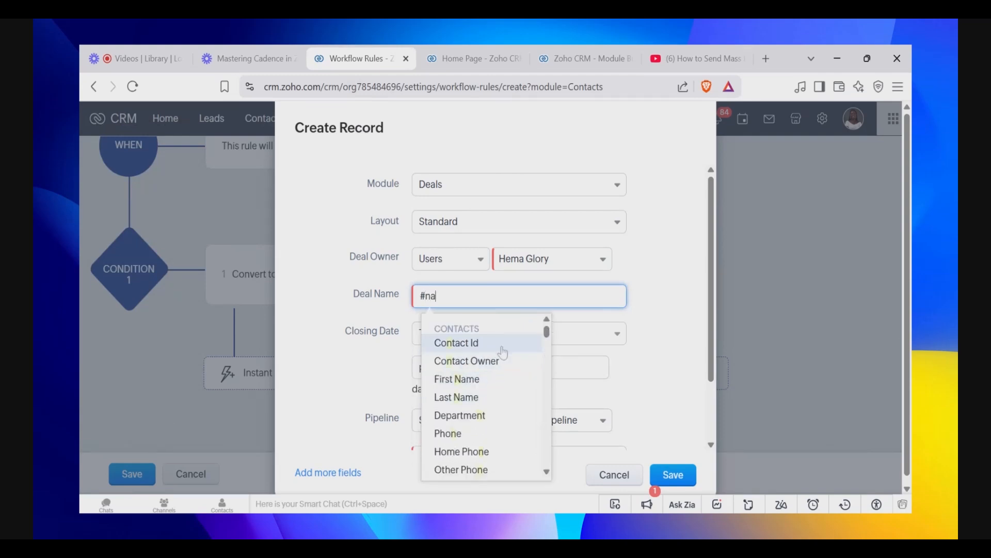
pyautogui.click(497, 381)
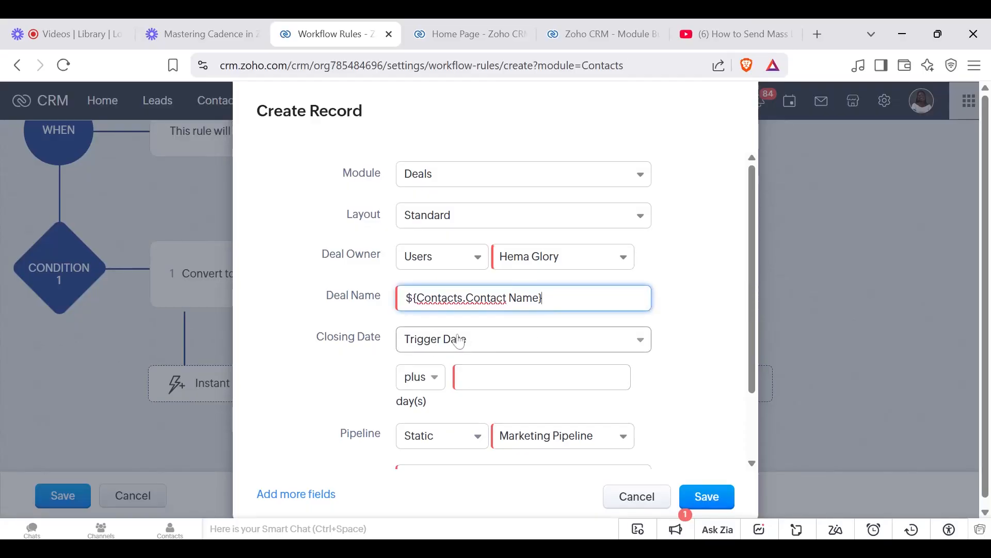
# - Set the deal's Closing Date to the Trigger Date plus 60 days
pyautogui.click(459, 342)
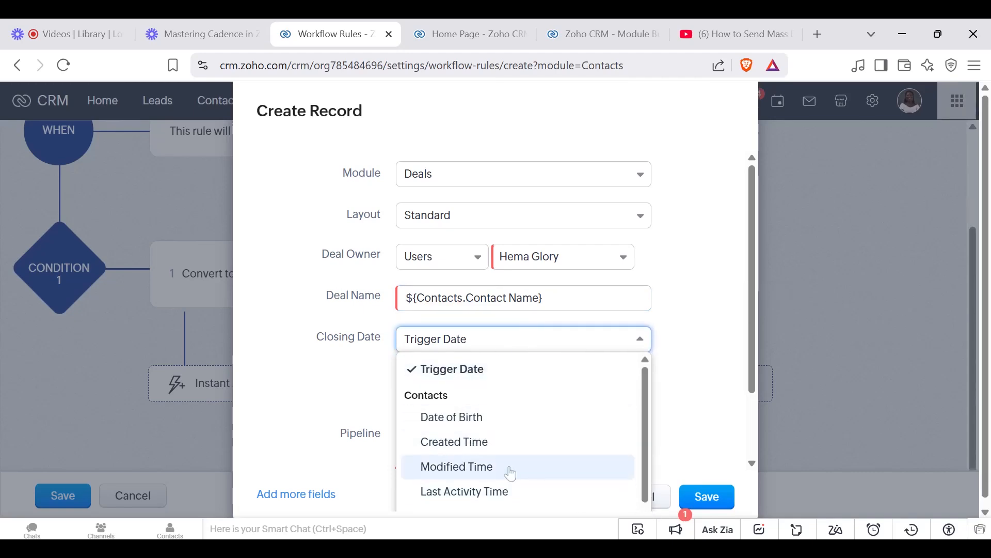
pyautogui.click(374, 316)
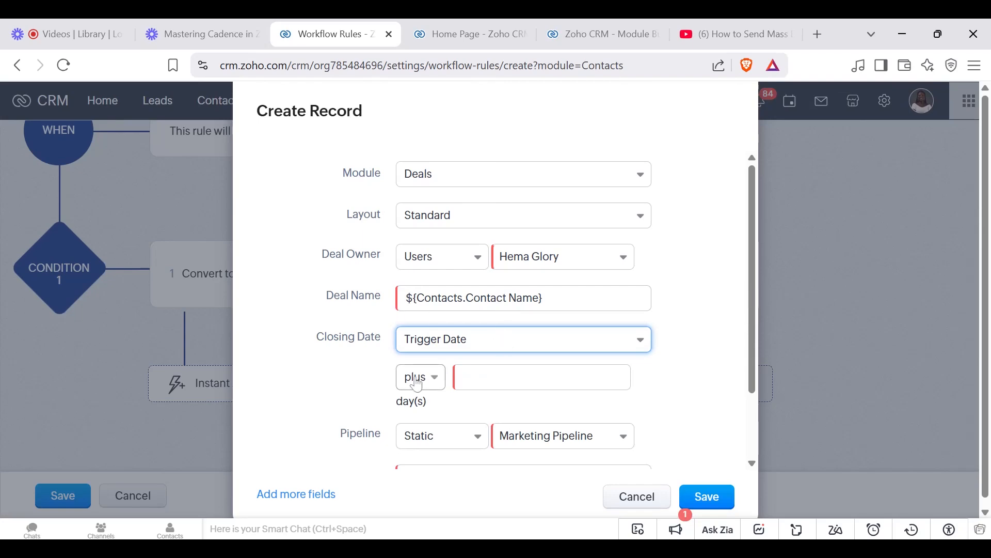
pyautogui.click(465, 377)
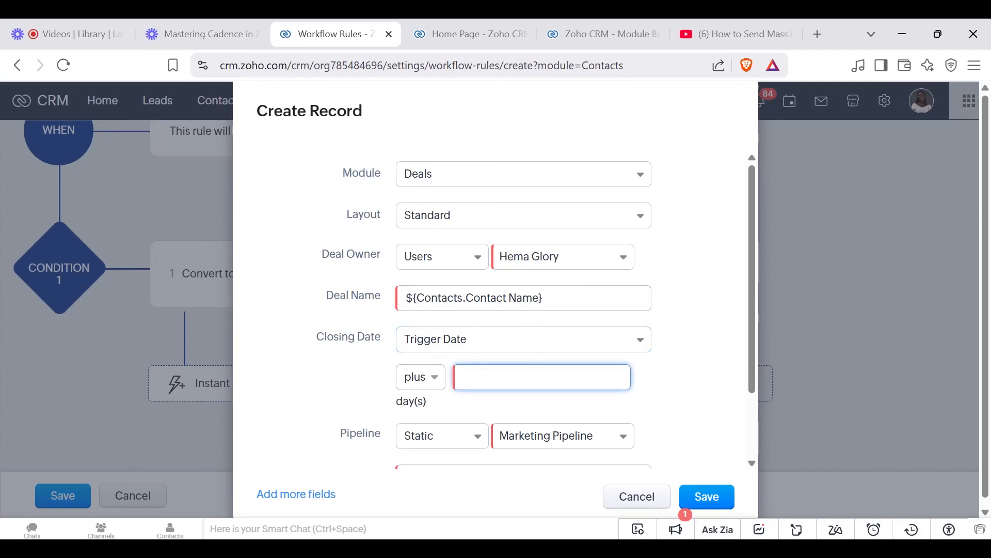
pyautogui.write('60')
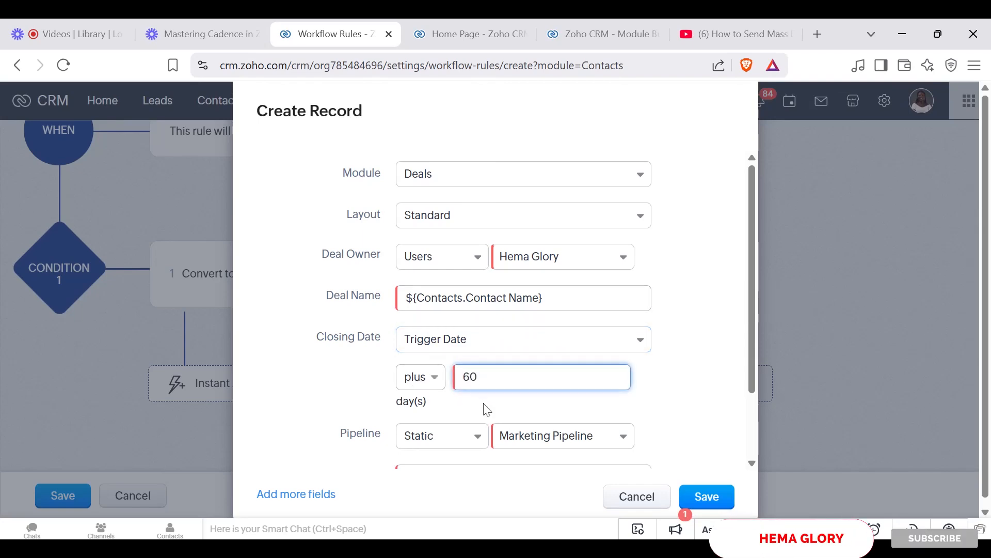
# - Keep the static Marketing Pipeline for the deal and fill Account Name with the contact's Account Name merge field
pyautogui.scroll(-2, 488, 409)
pyautogui.scroll(-1, 570, 434)
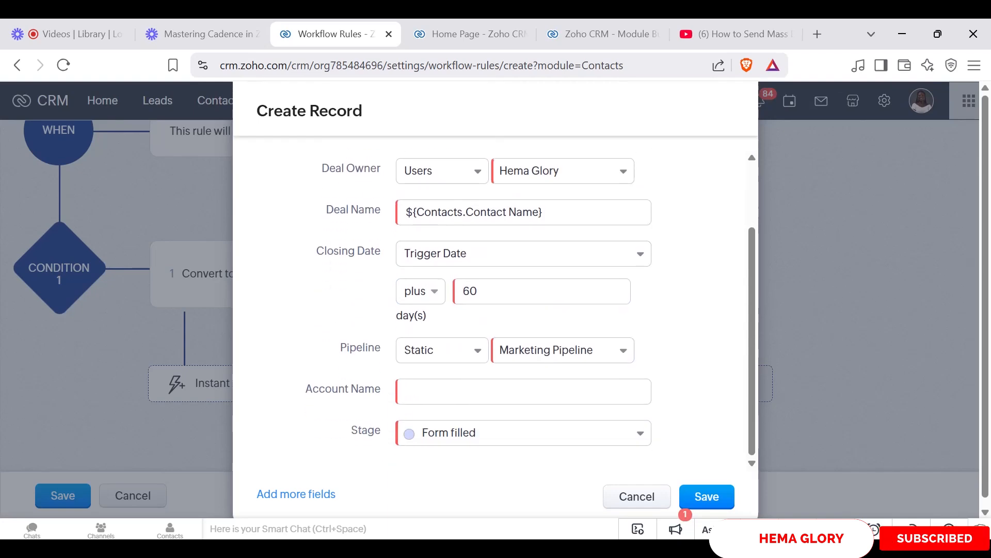
pyautogui.click(458, 362)
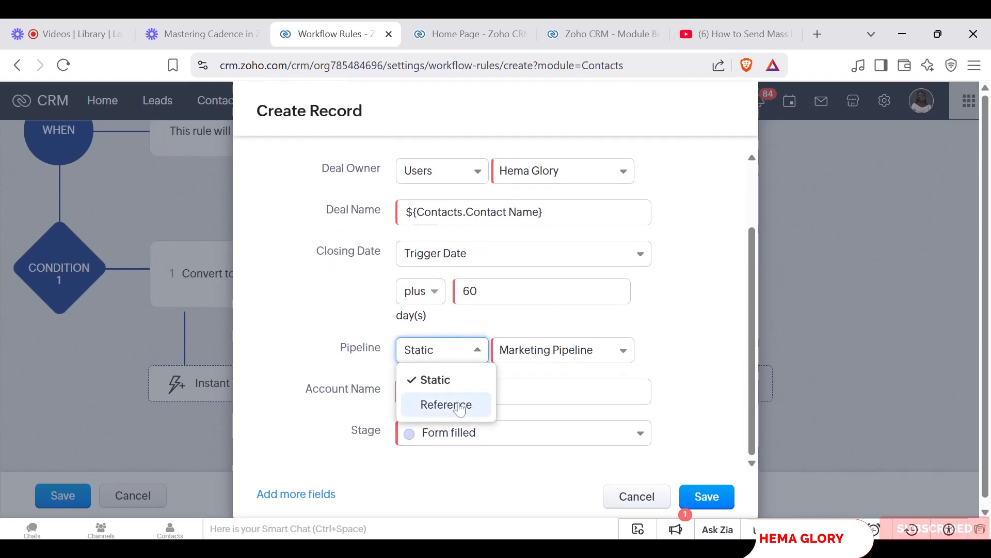
pyautogui.click(547, 355)
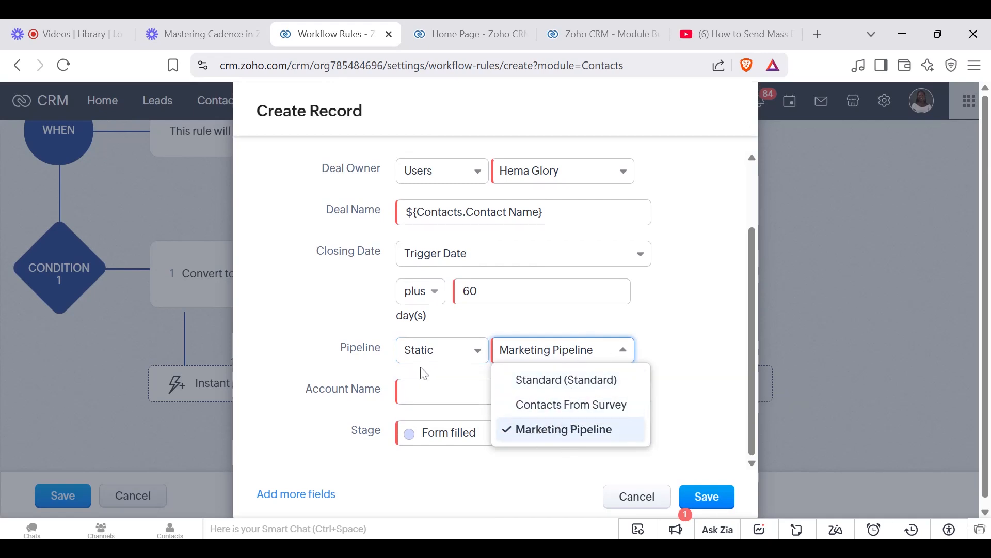
pyautogui.click(421, 391)
pyautogui.write('#')
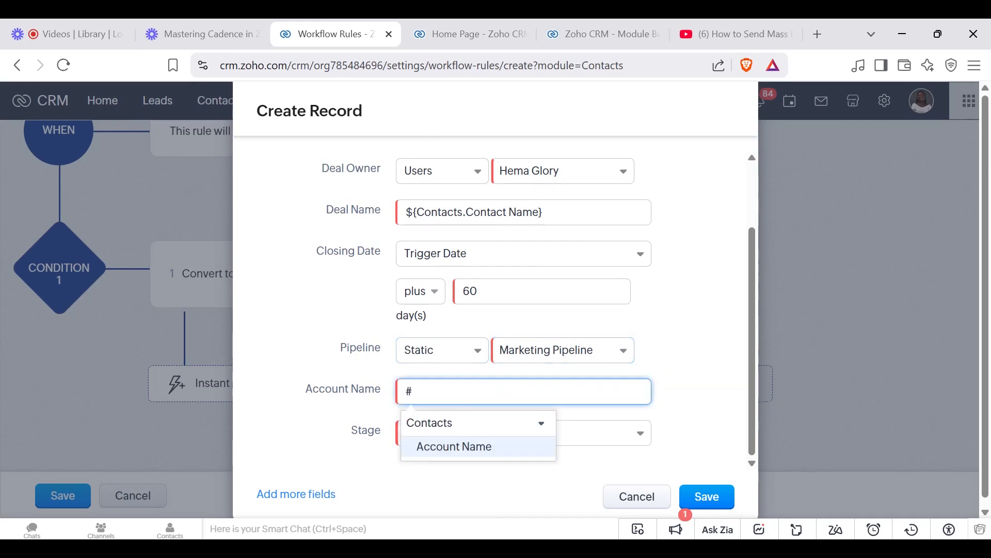
pyautogui.click(454, 445)
# - Set the deal Stage to Lead Qualification and save the Create Record action
pyautogui.click(510, 443)
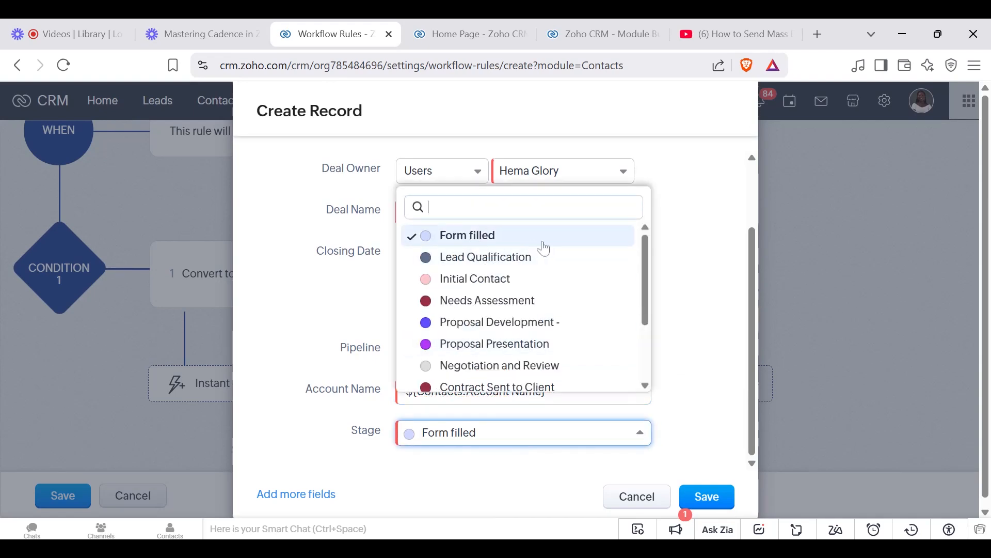
pyautogui.click(505, 260)
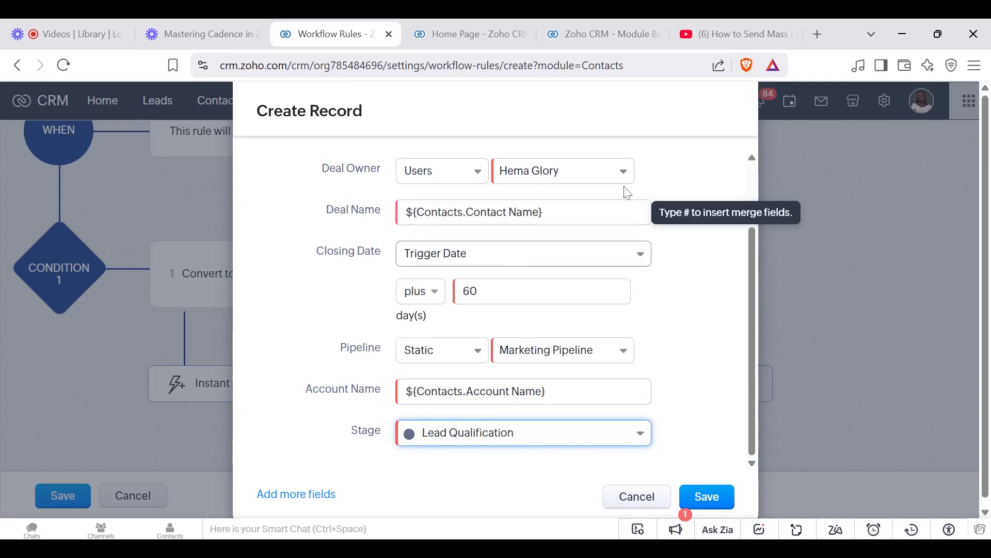
pyautogui.moveTo(752, 414); pyautogui.dragTo(746, 474)
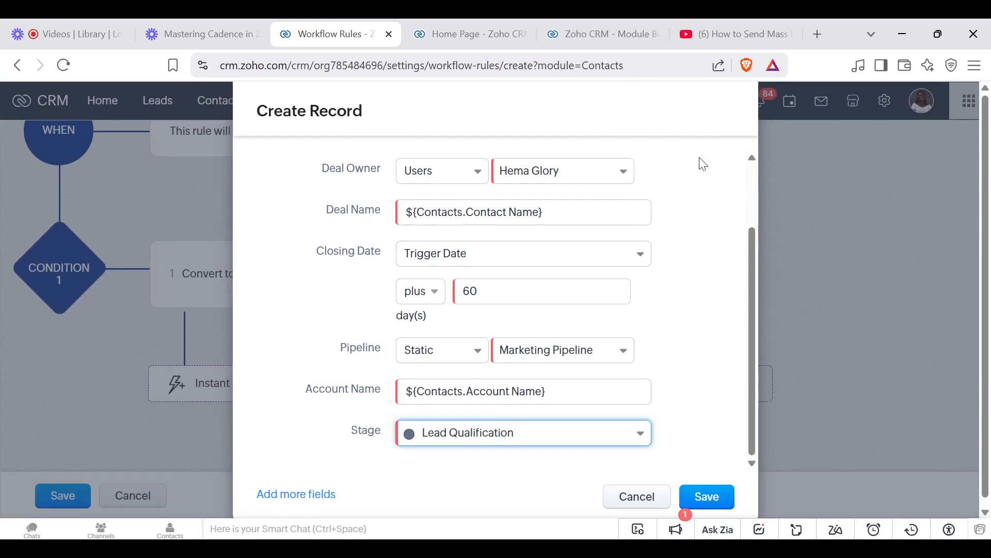
pyautogui.scroll(3, 750, 227)
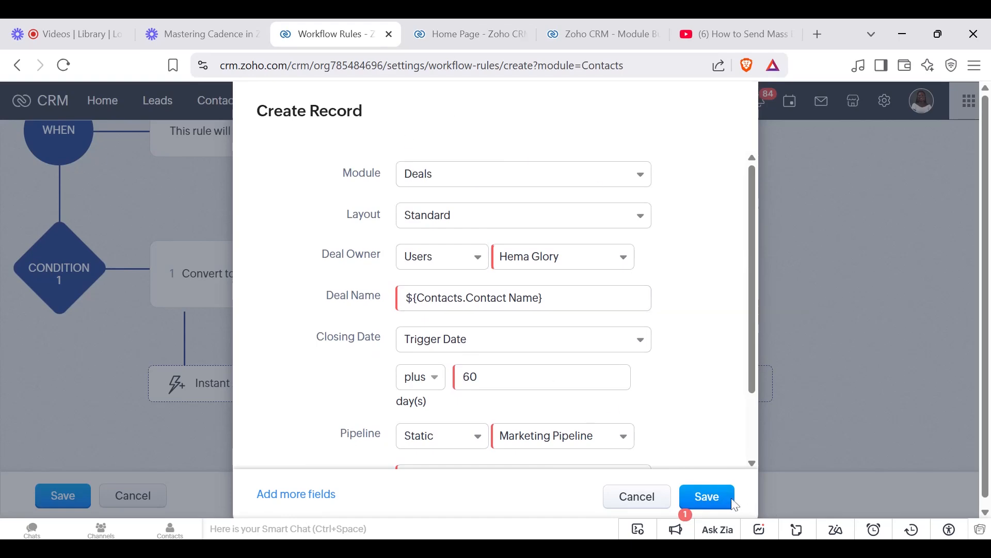
pyautogui.click(711, 505)
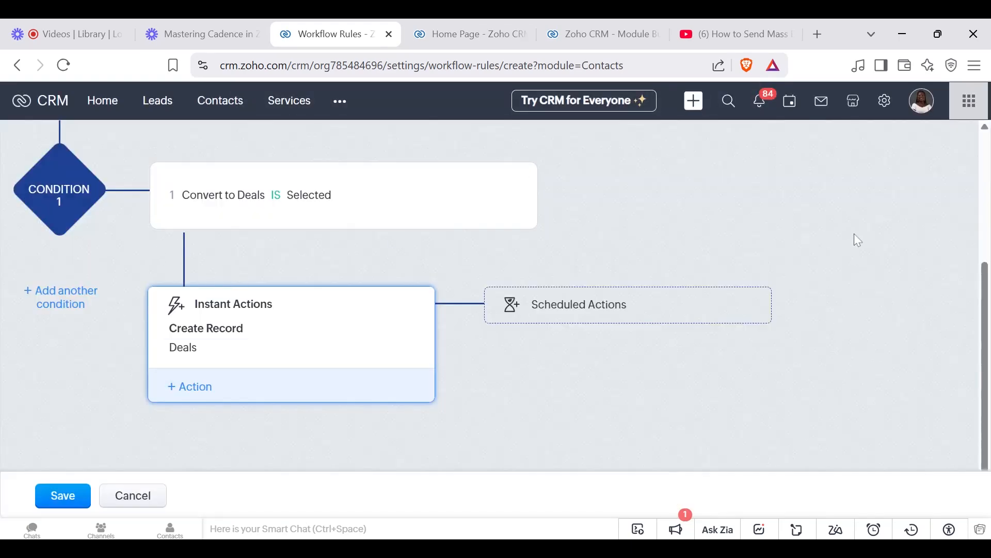
# - Review the trigger, condition and instant action of "Convert to Deals 2" and save the workflow rule
pyautogui.click(987, 186)
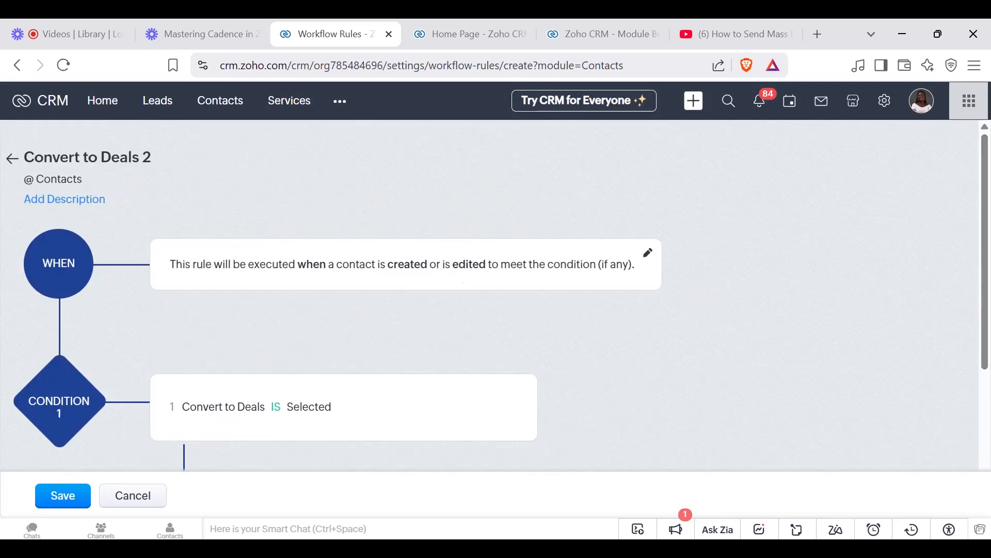
pyautogui.scroll(-4, 436, 250)
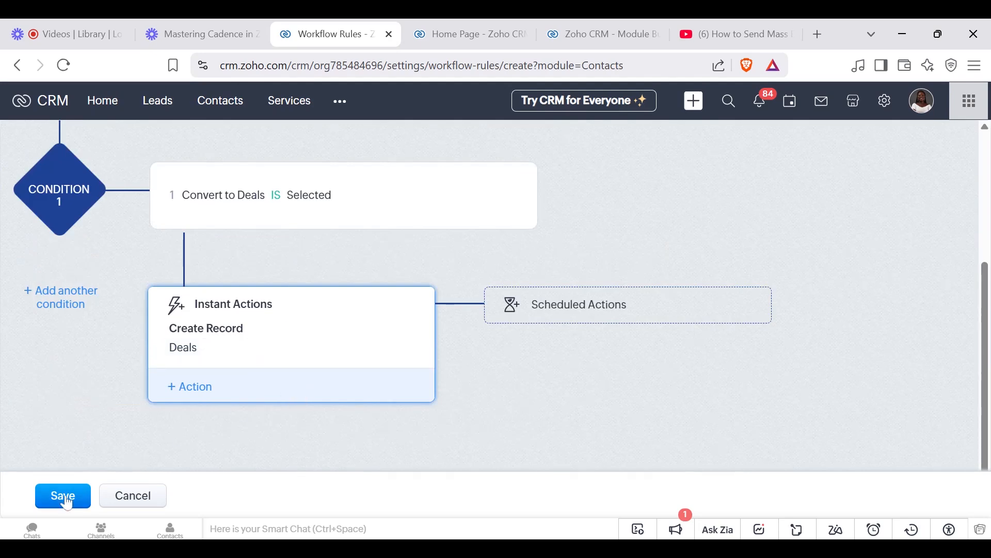
pyautogui.scroll(5, 987, 149)
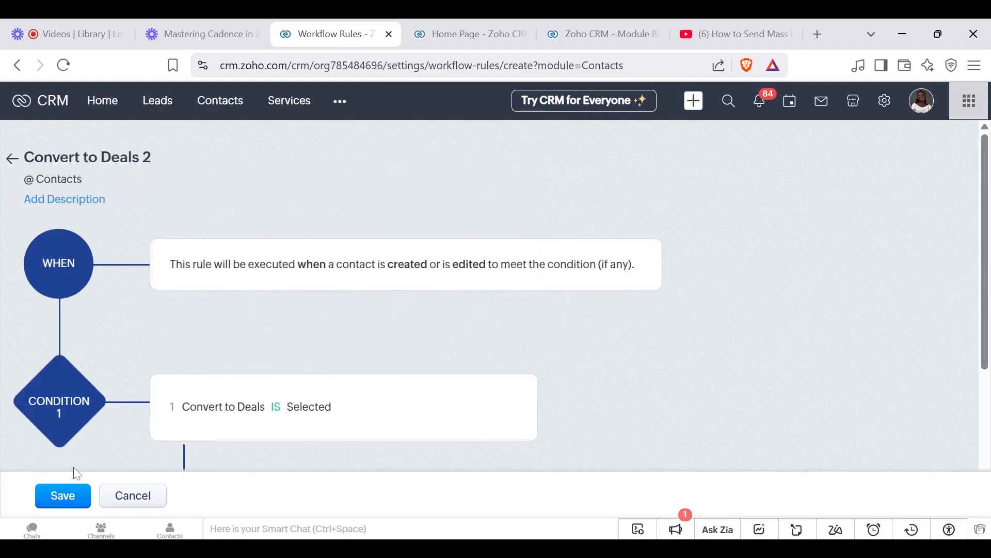
pyautogui.click(62, 495)
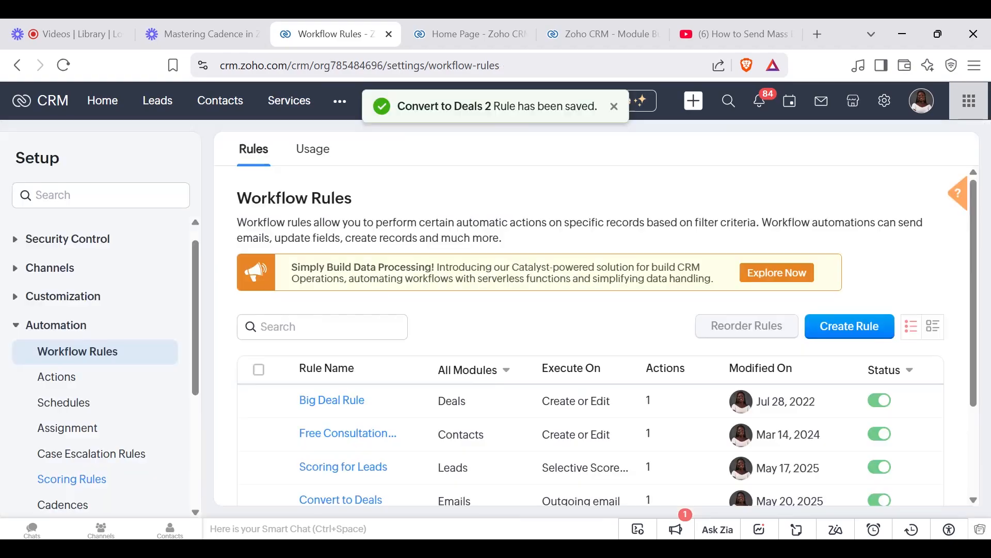
# - Switch to the CRM home page and open the seventh contact in the All Contacts list
pyautogui.click(443, 28)
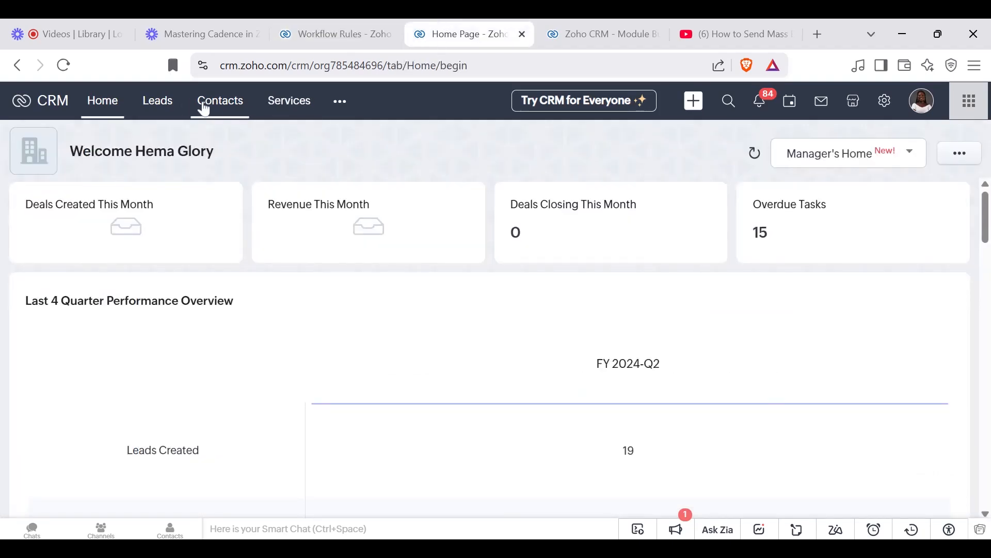
pyautogui.click(204, 107)
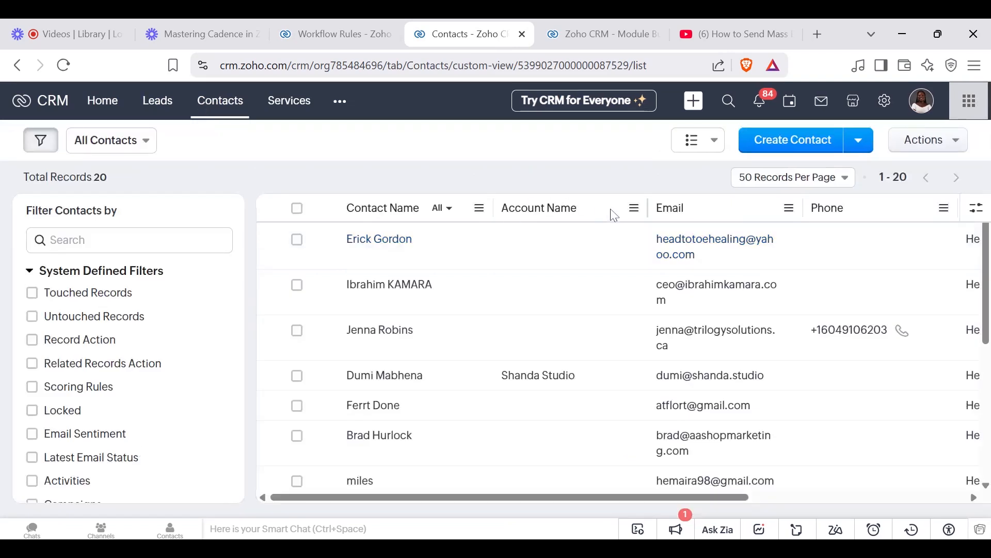
pyautogui.click(360, 483)
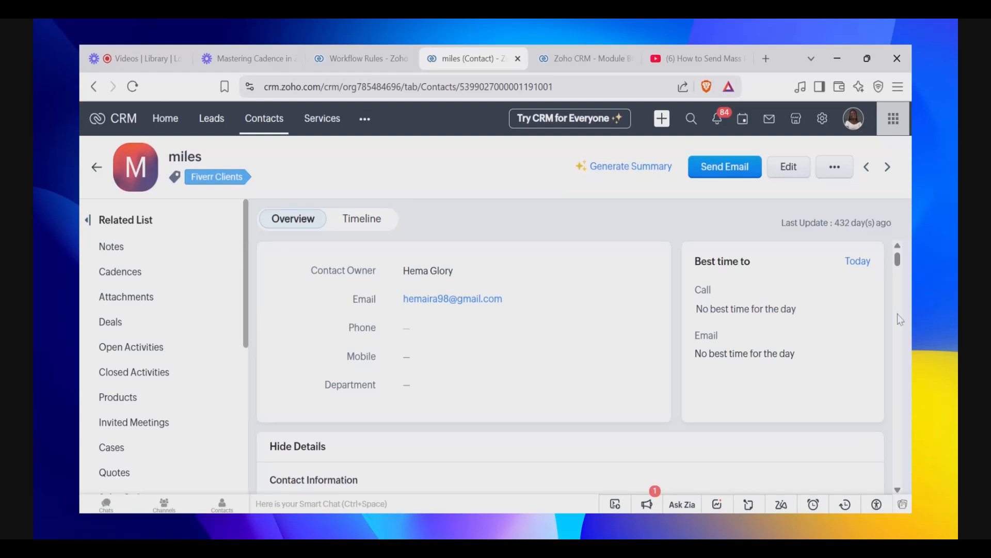
# - Tick the Convert to Deals checkbox on the contact record and save the field change
pyautogui.scroll(-5, 901, 320)
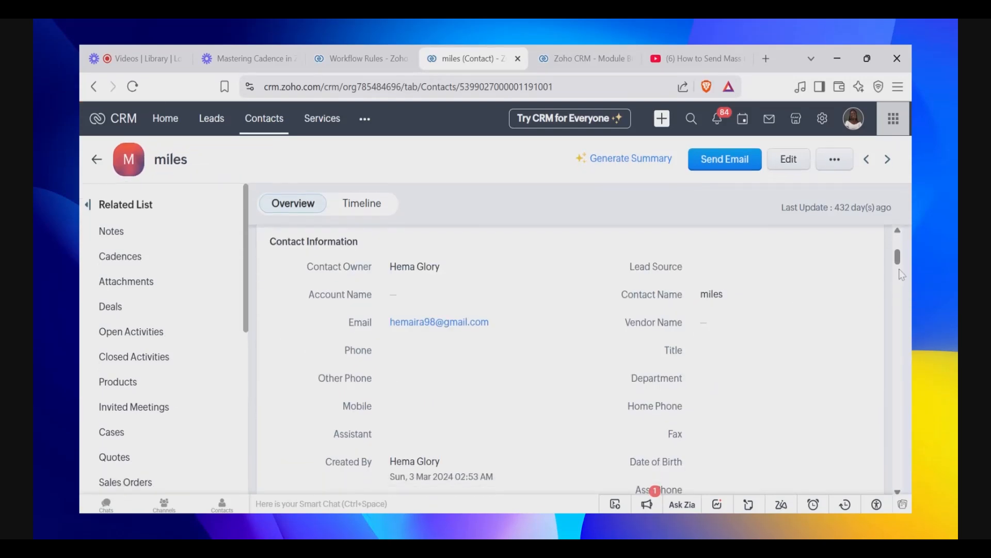
pyautogui.moveTo(900, 264); pyautogui.dragTo(900, 279)
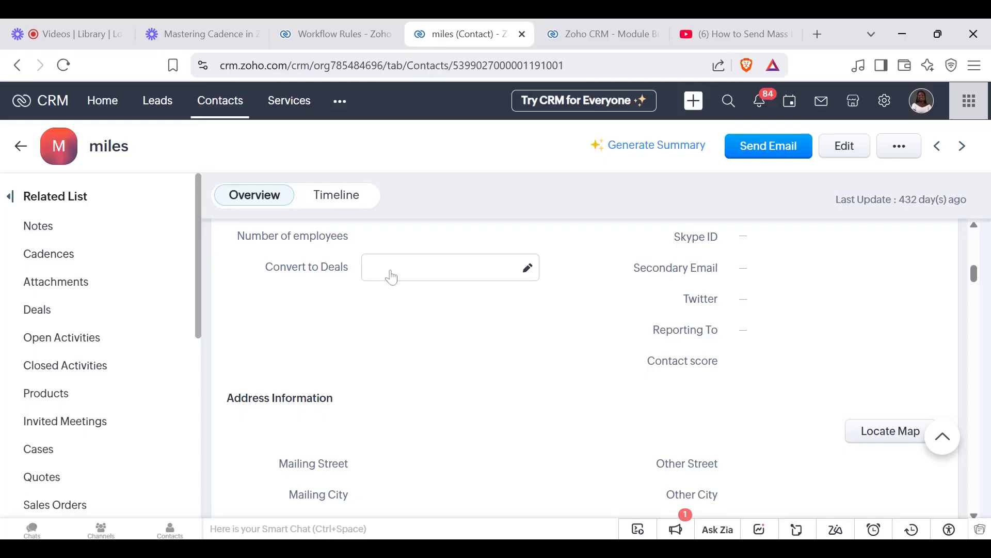
pyautogui.click(393, 277)
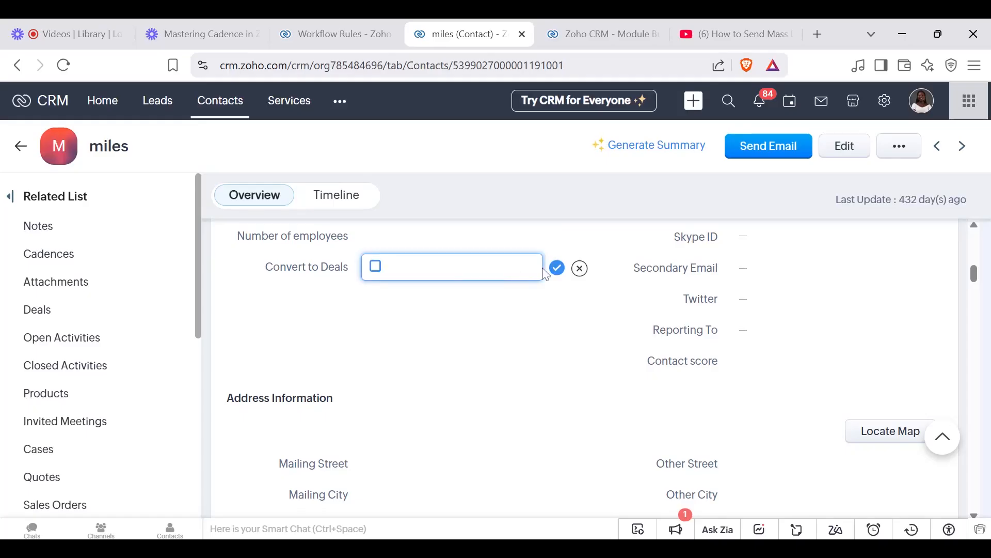
pyautogui.click(393, 271)
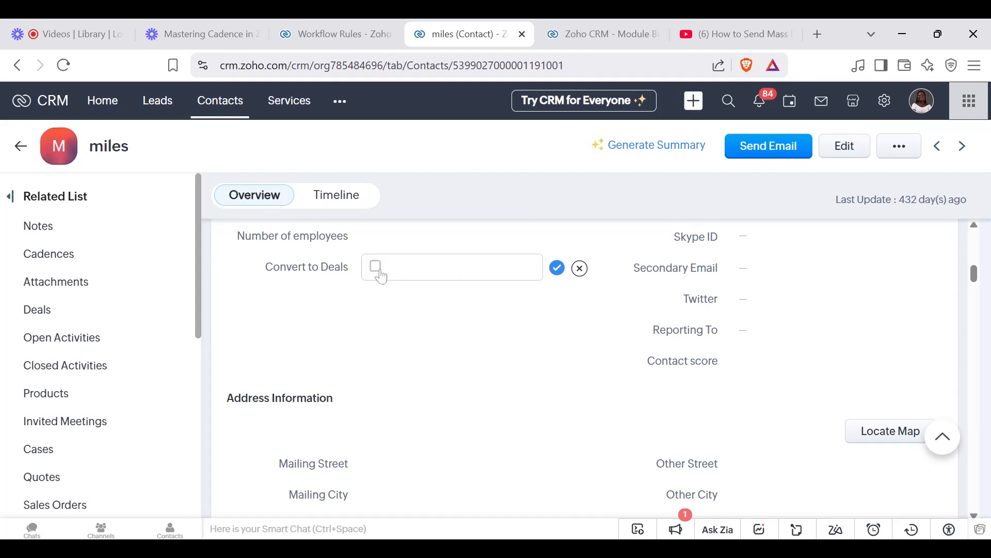
pyautogui.click(379, 273)
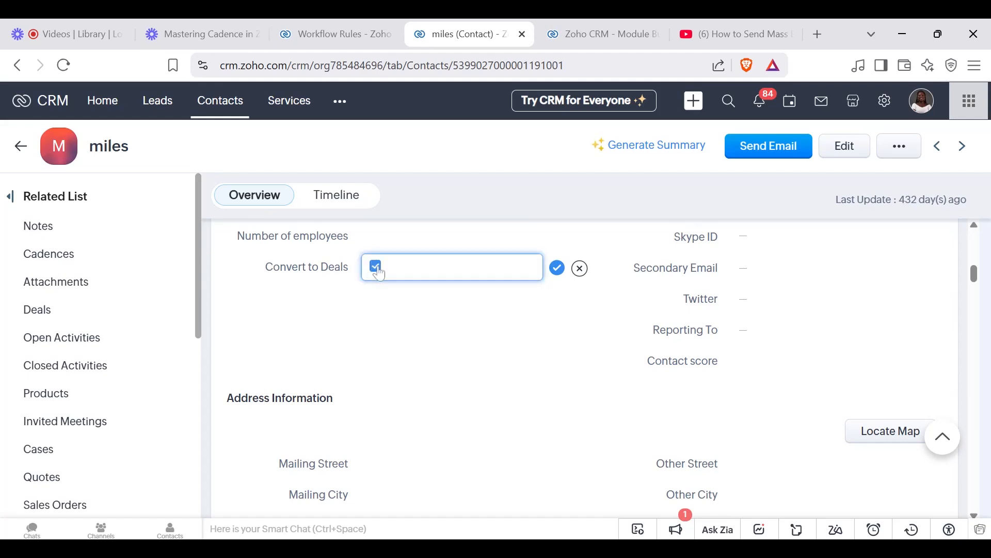
pyautogui.click(558, 272)
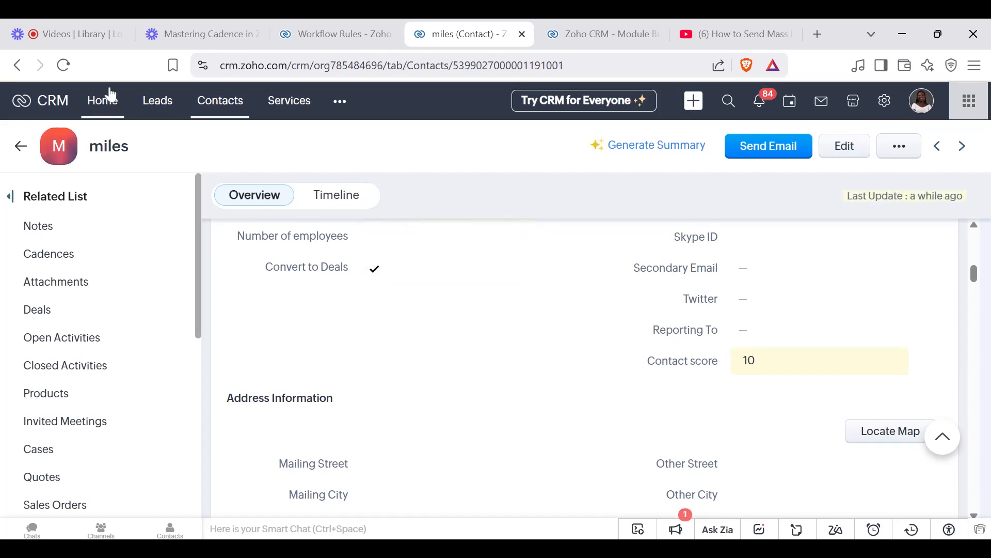
# - Reload the contact record and open the Deals module to check for the automatically created deal
pyautogui.click(63, 65)
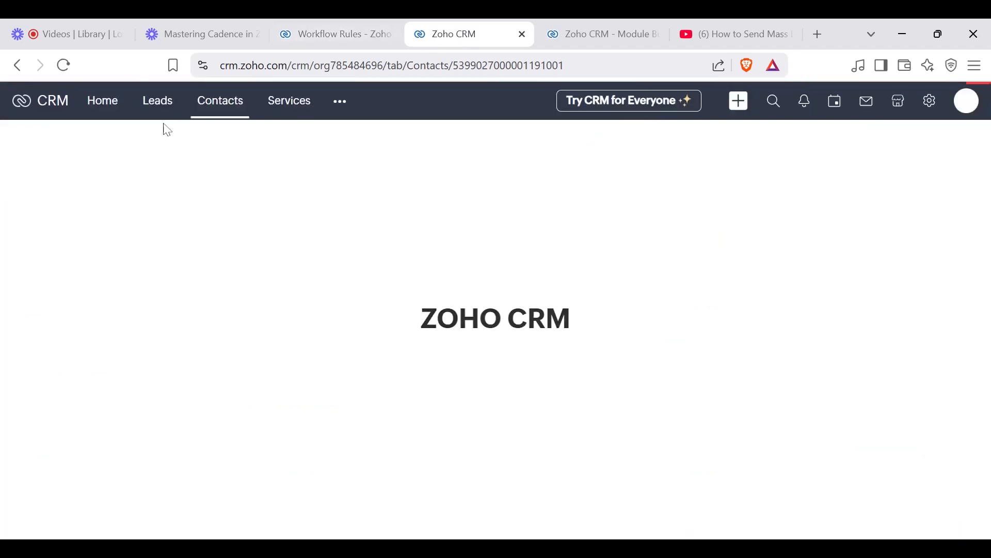
pyautogui.click(341, 104)
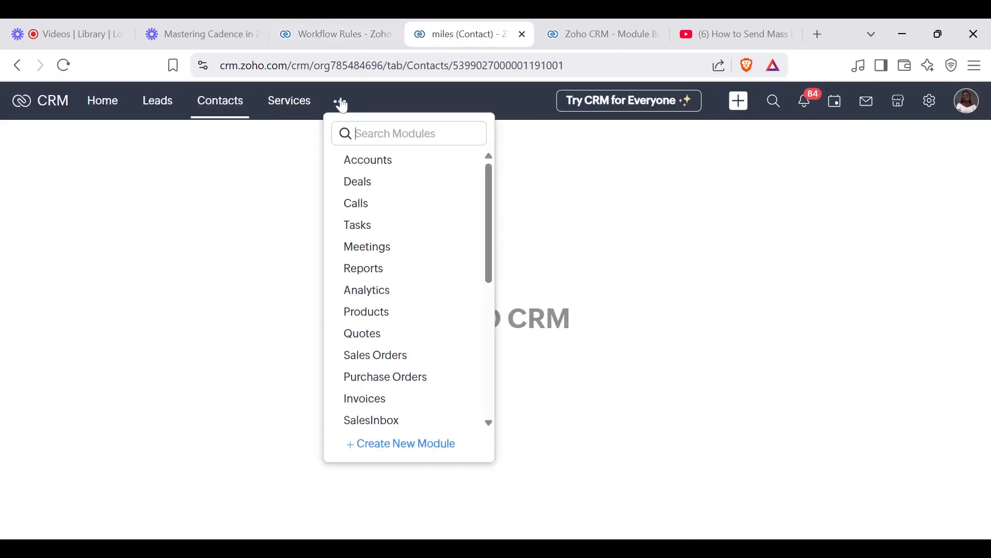
pyautogui.click(389, 181)
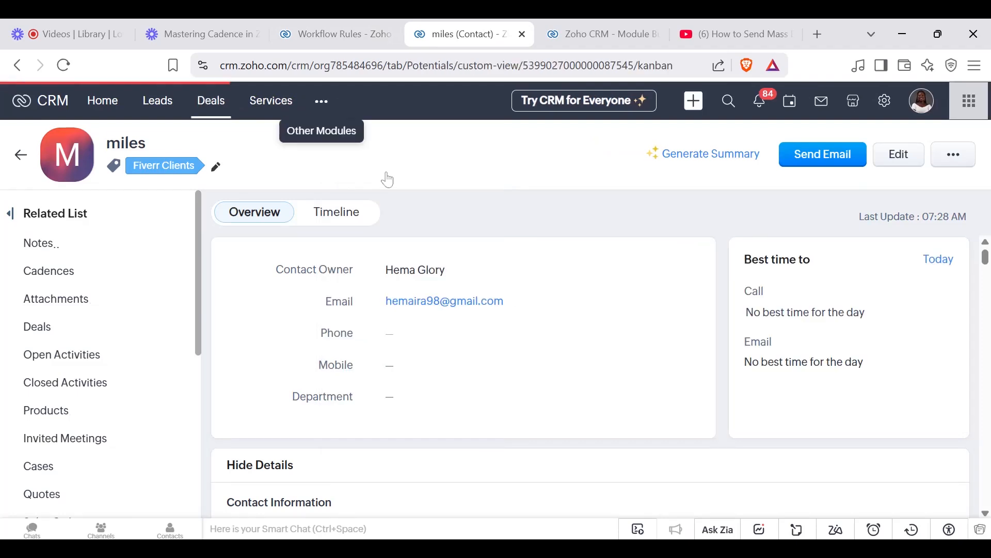